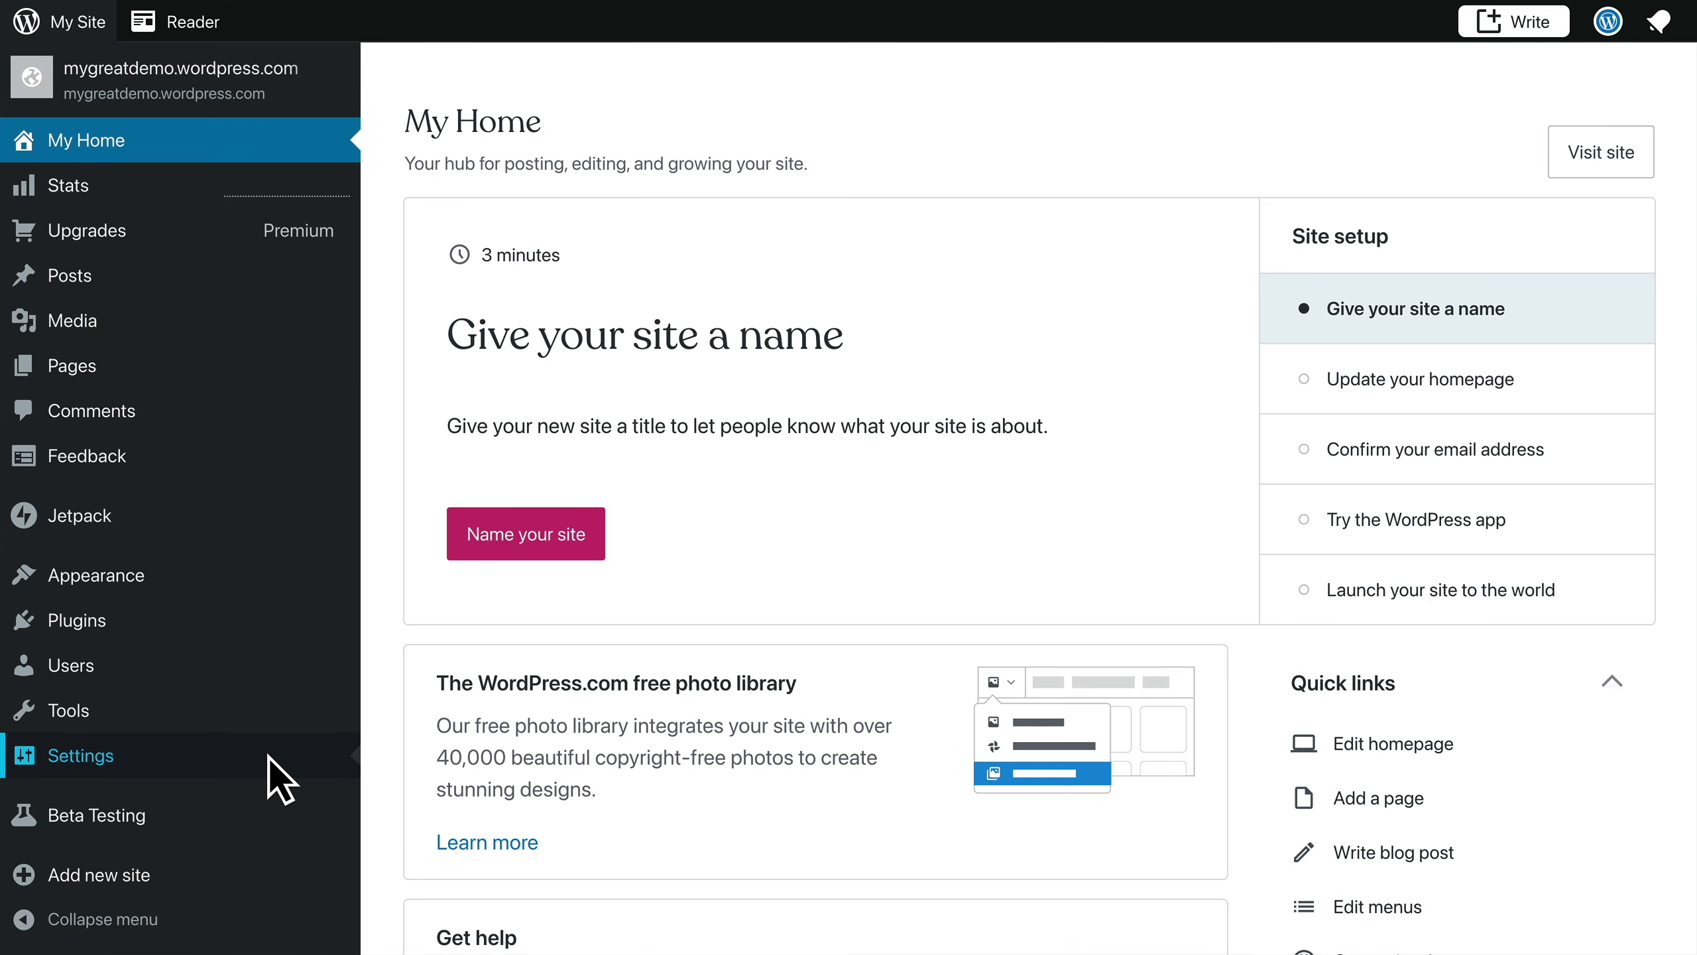
In General settings, set the site title to 'LearnWP' and tagline to 'Learn WordPress... fast.'
left_click(269, 752)
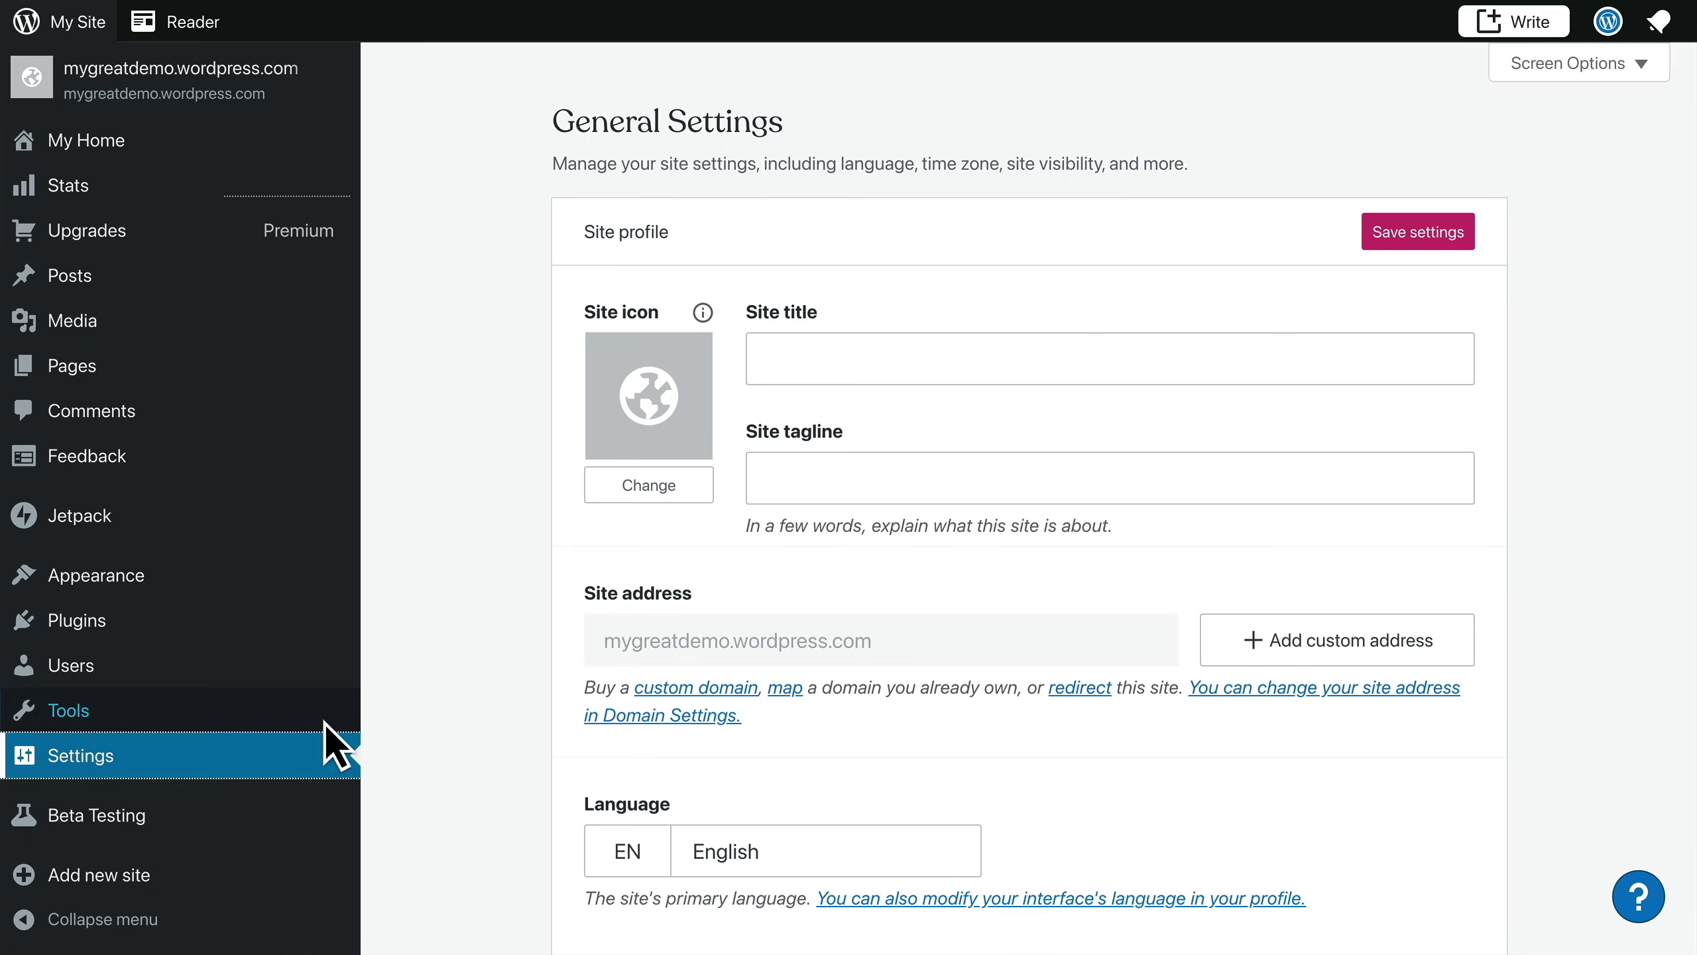
left_click(795, 354)
type("LearnWP")
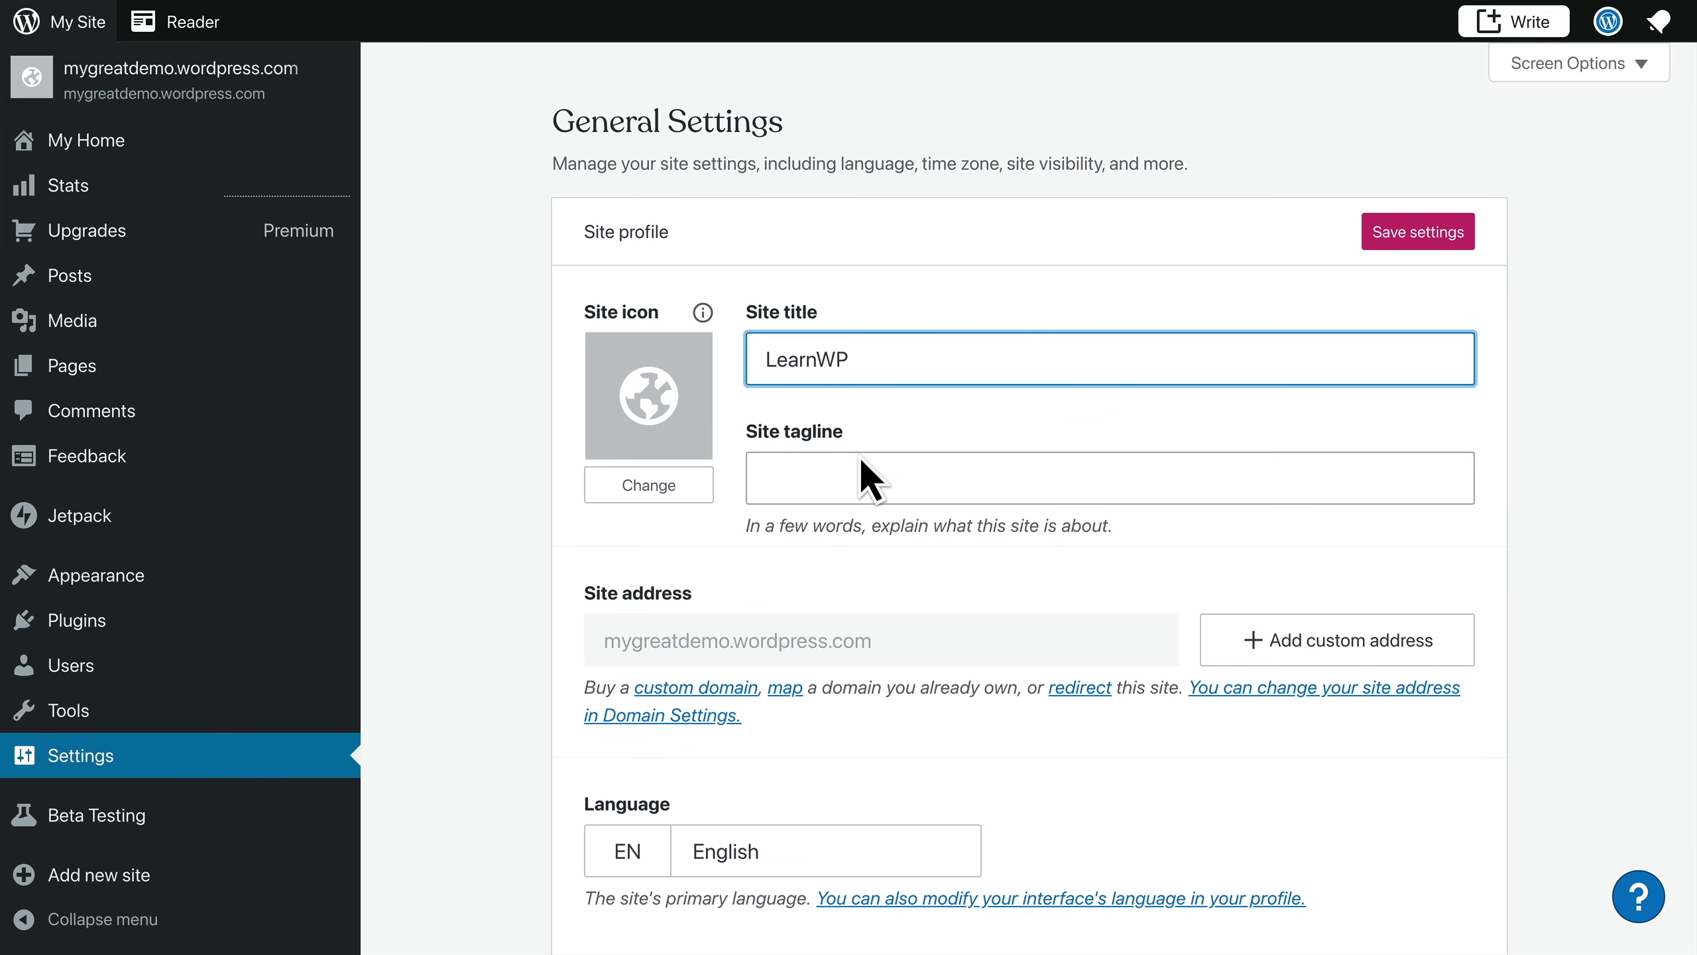
left_click(868, 480)
type("Learn WordPress... fast.")
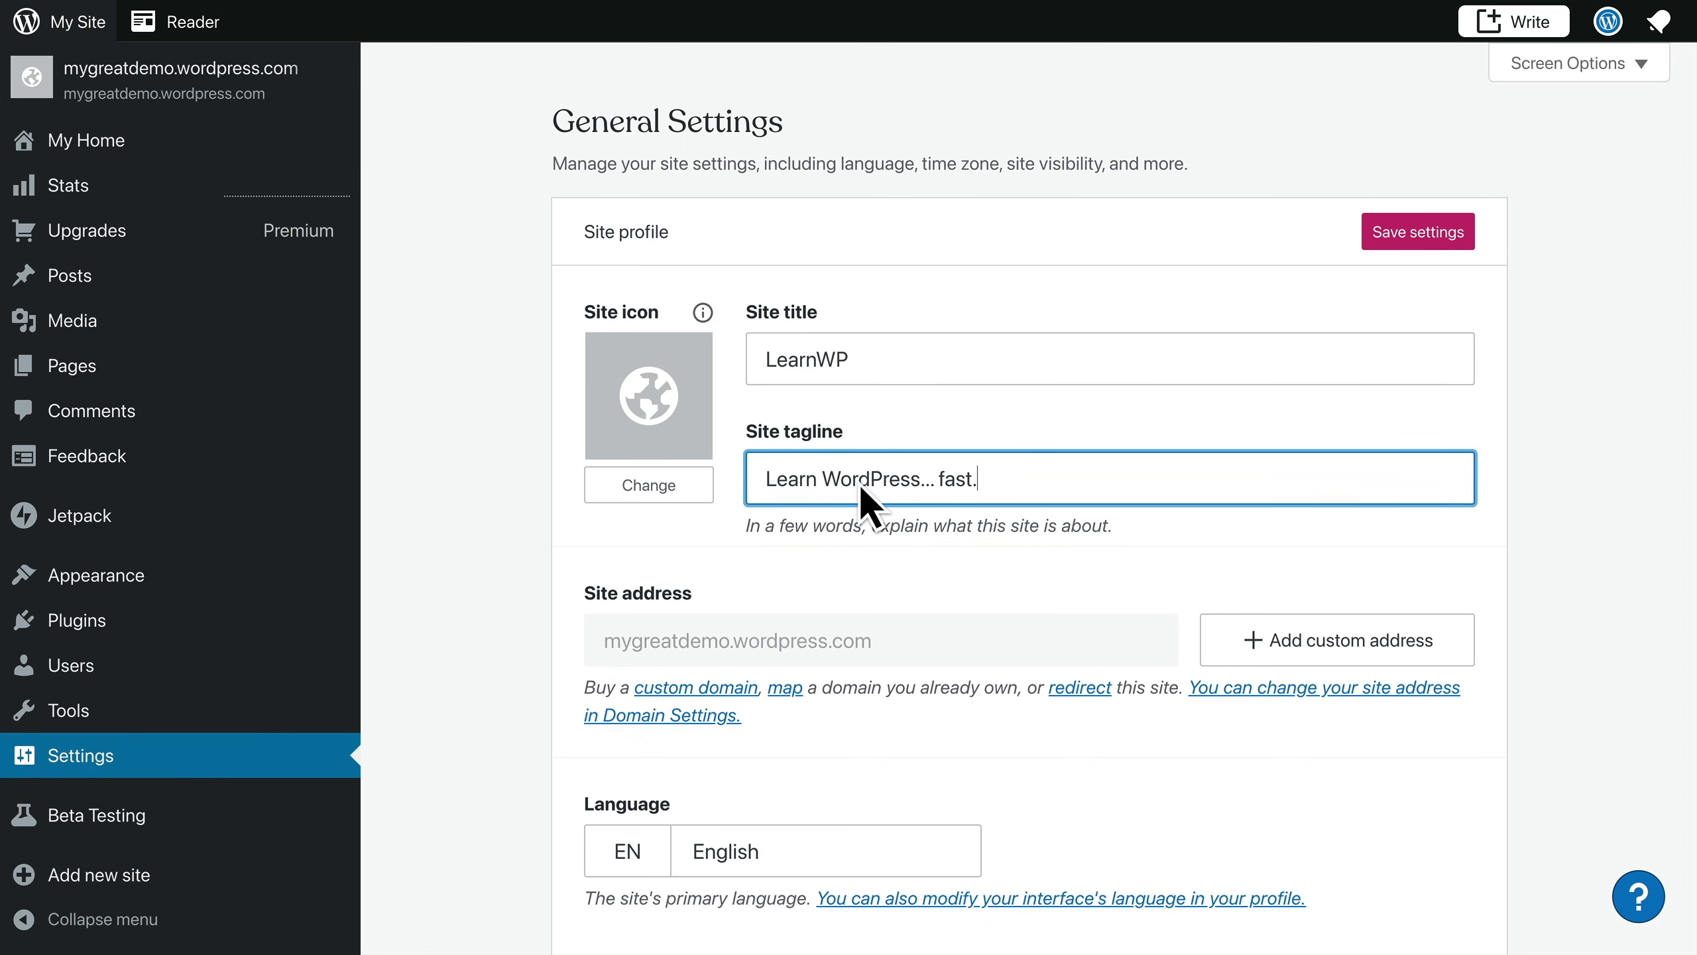
Set the WordPress logo image as the site icon
left_click(693, 446)
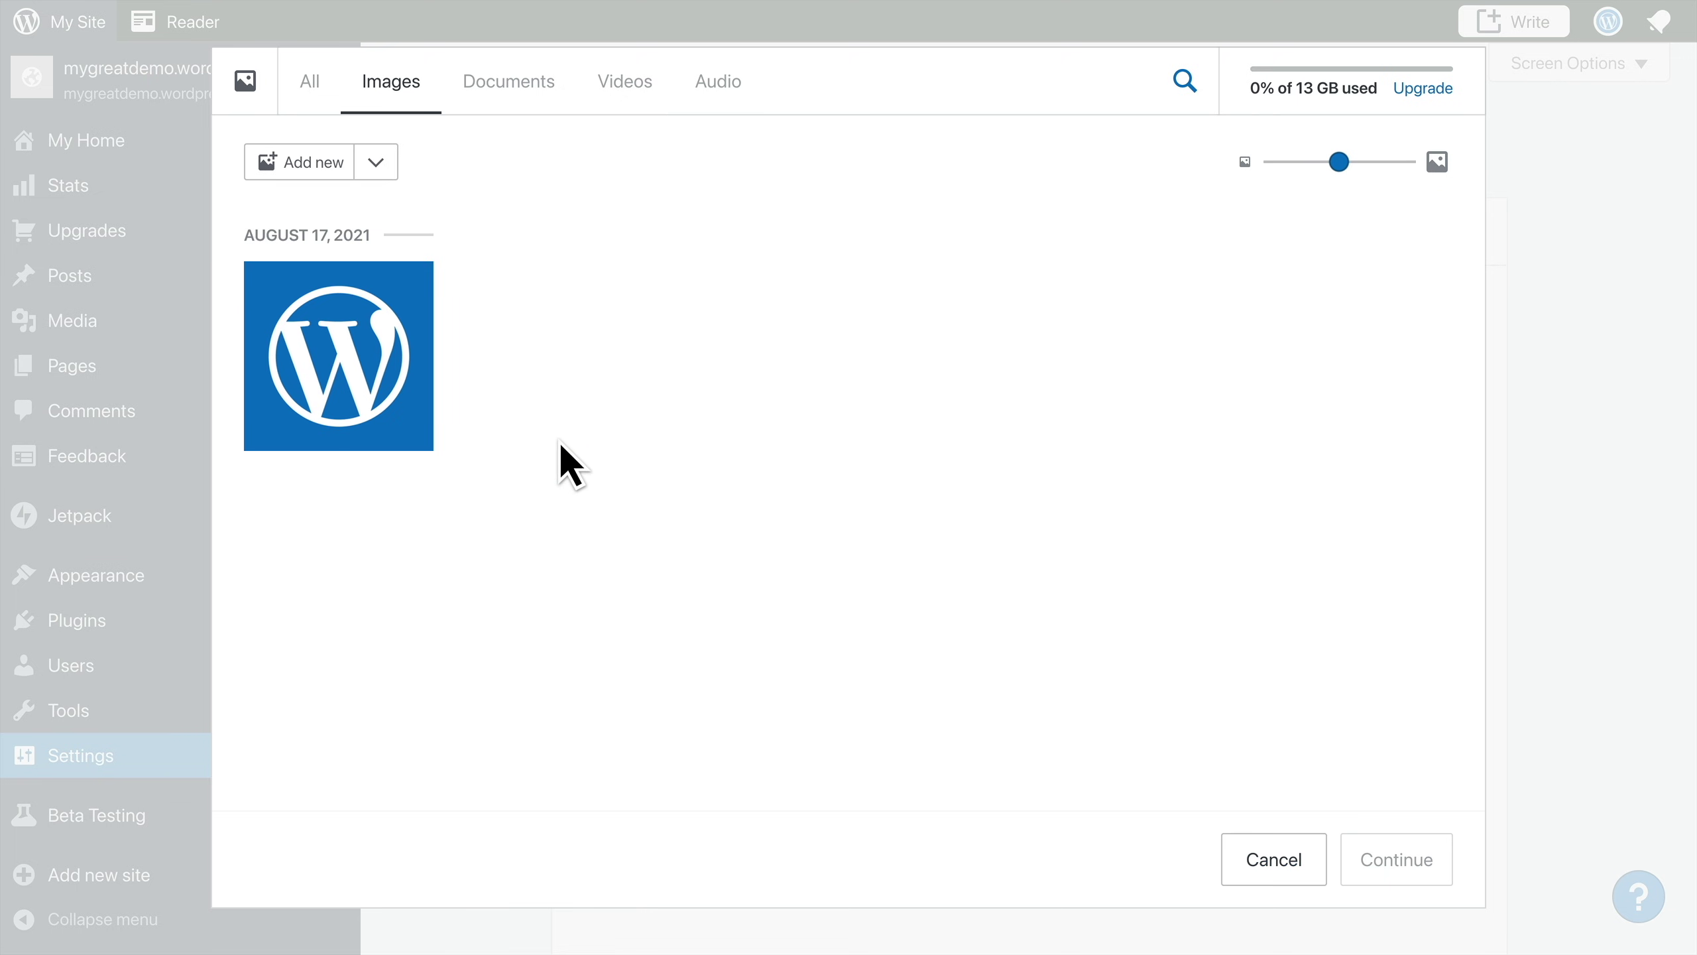
left_click(424, 433)
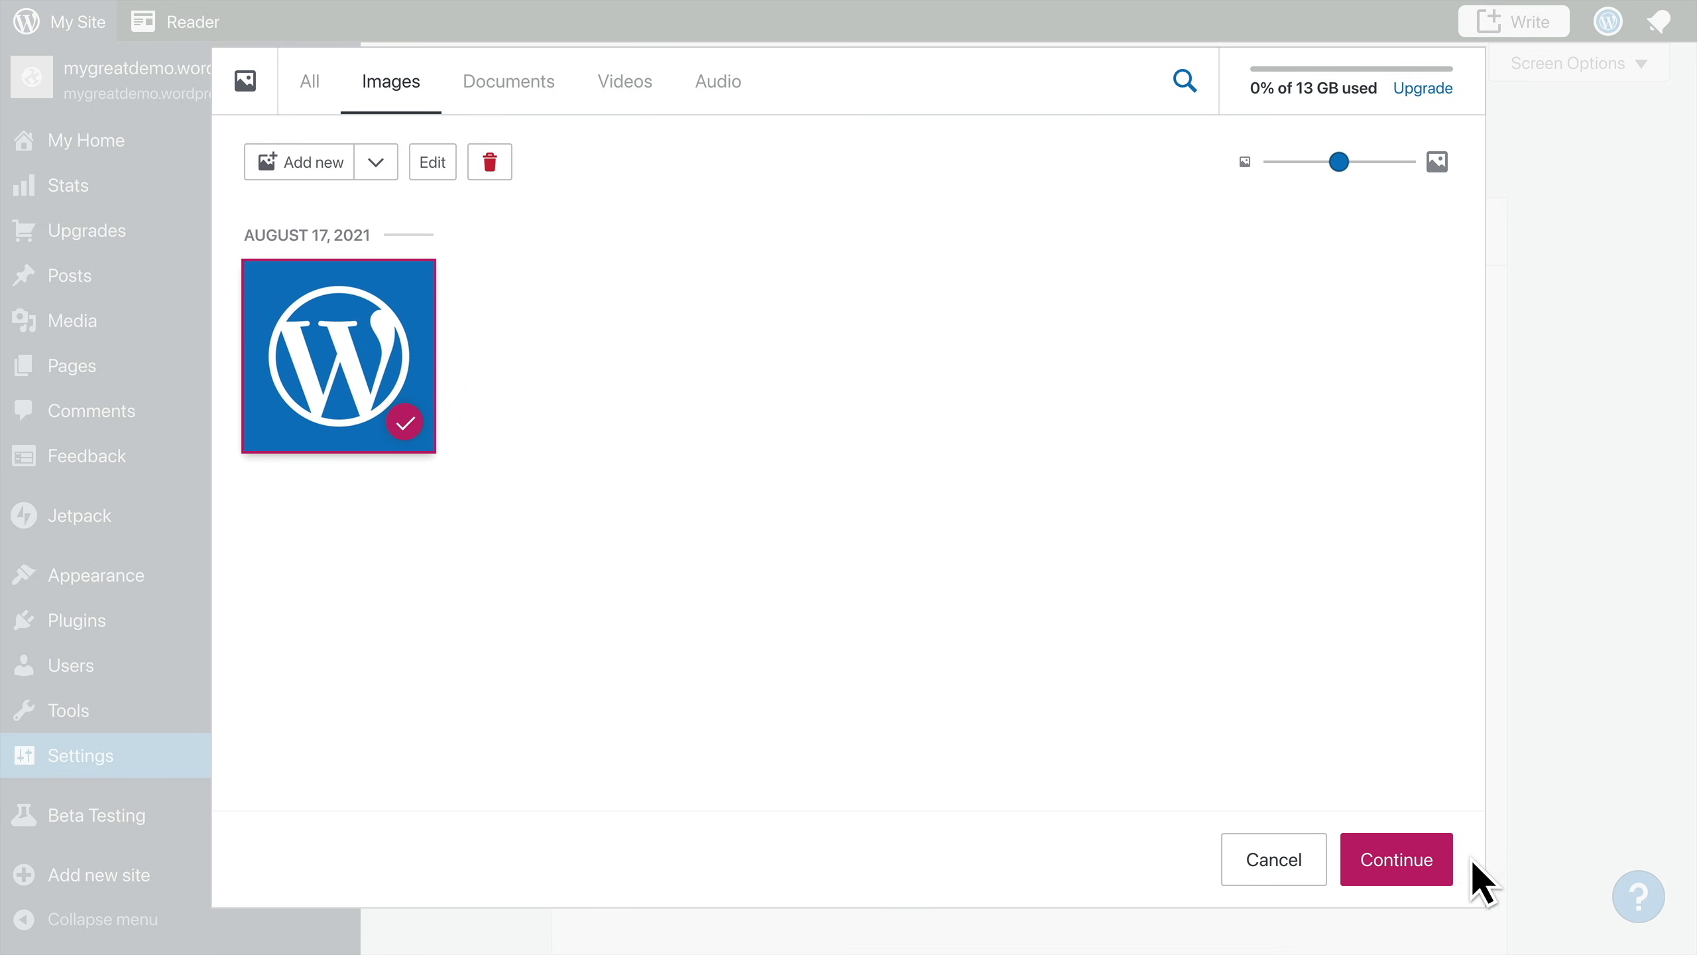
left_click(1447, 862)
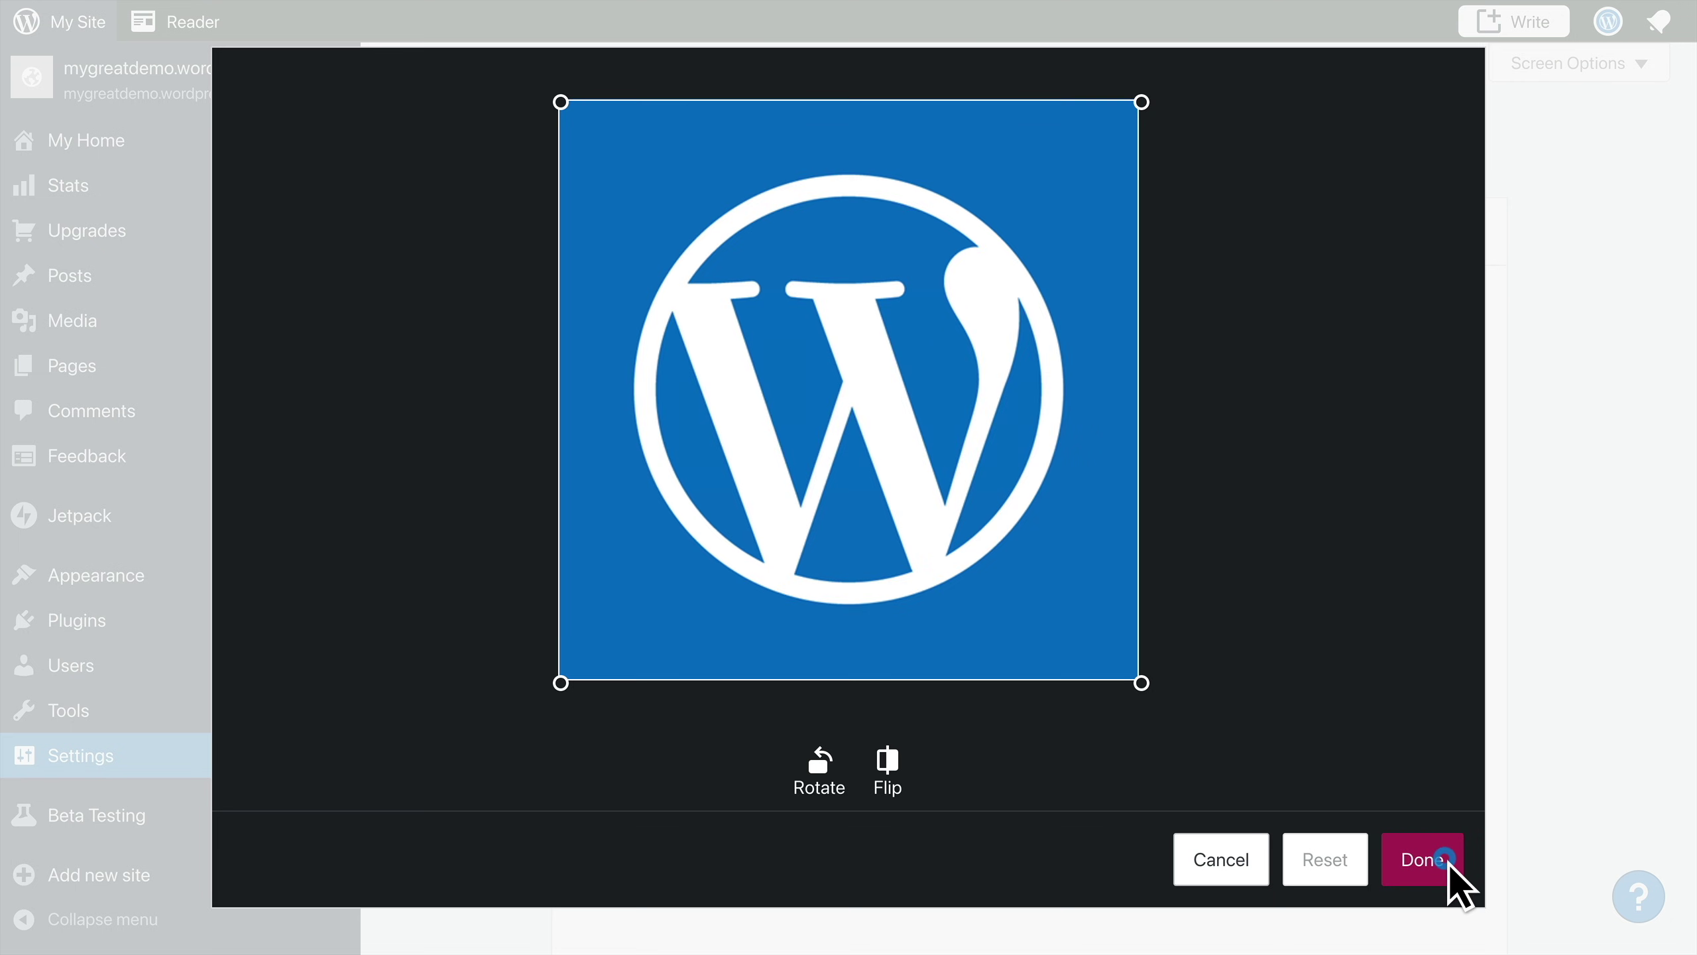
left_click(1448, 862)
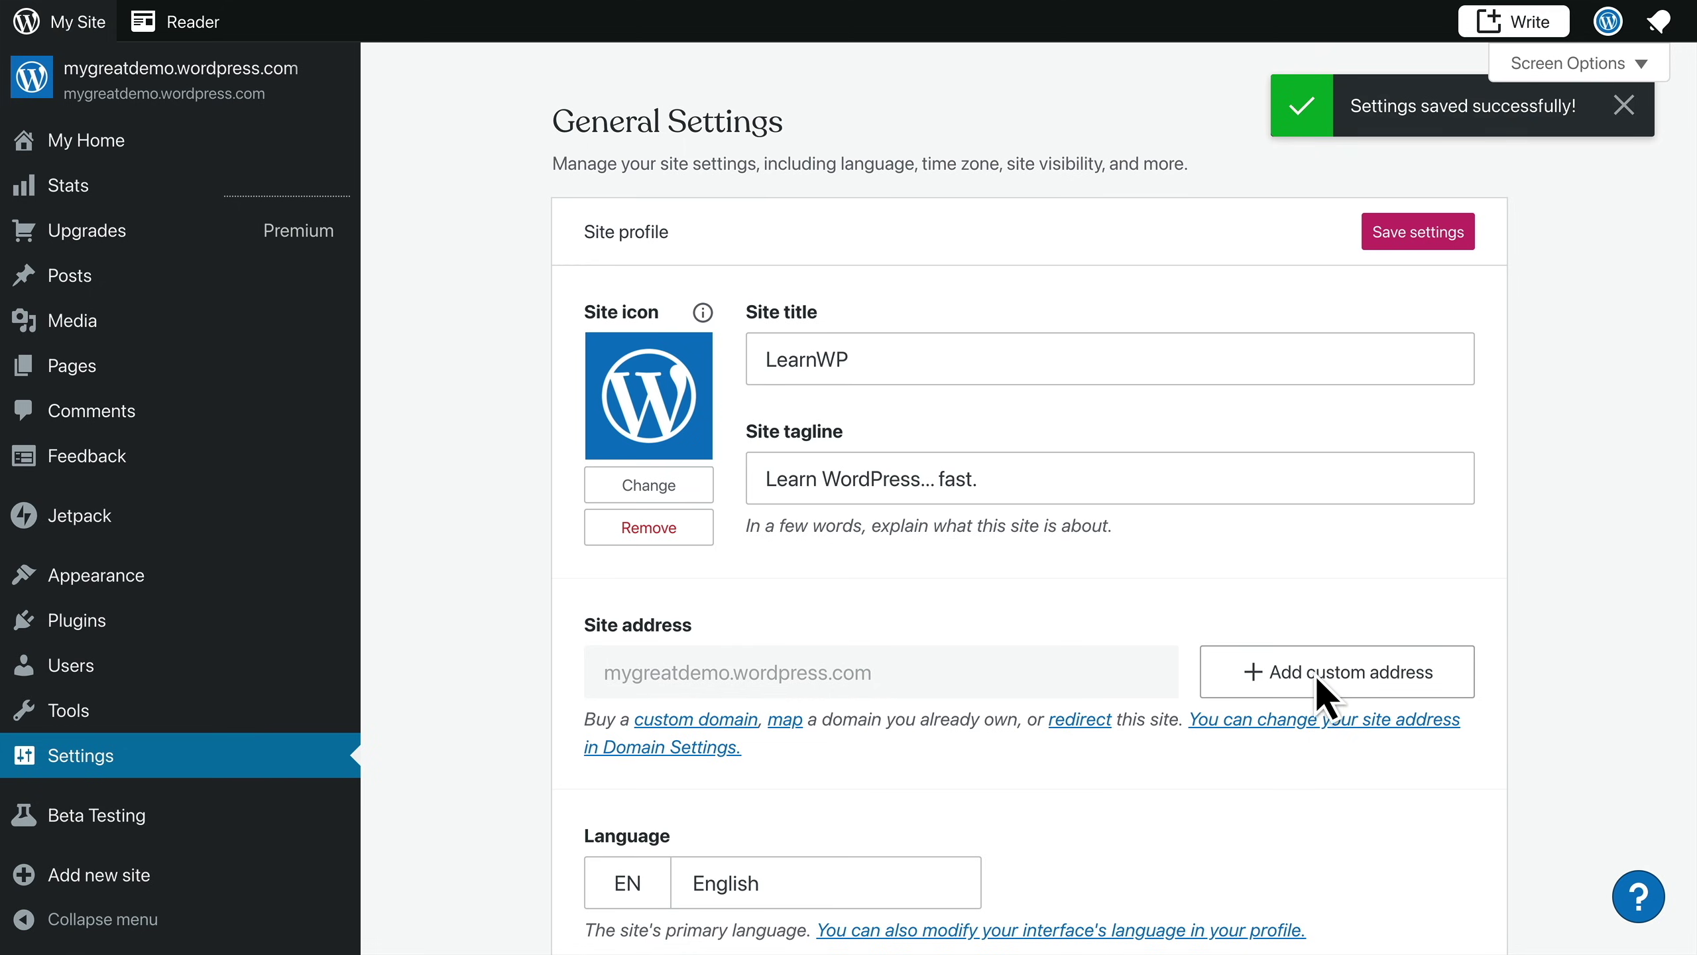
Search custom domains for 'learnwp' and select learnwp.blog as the site address
left_click(1451, 674)
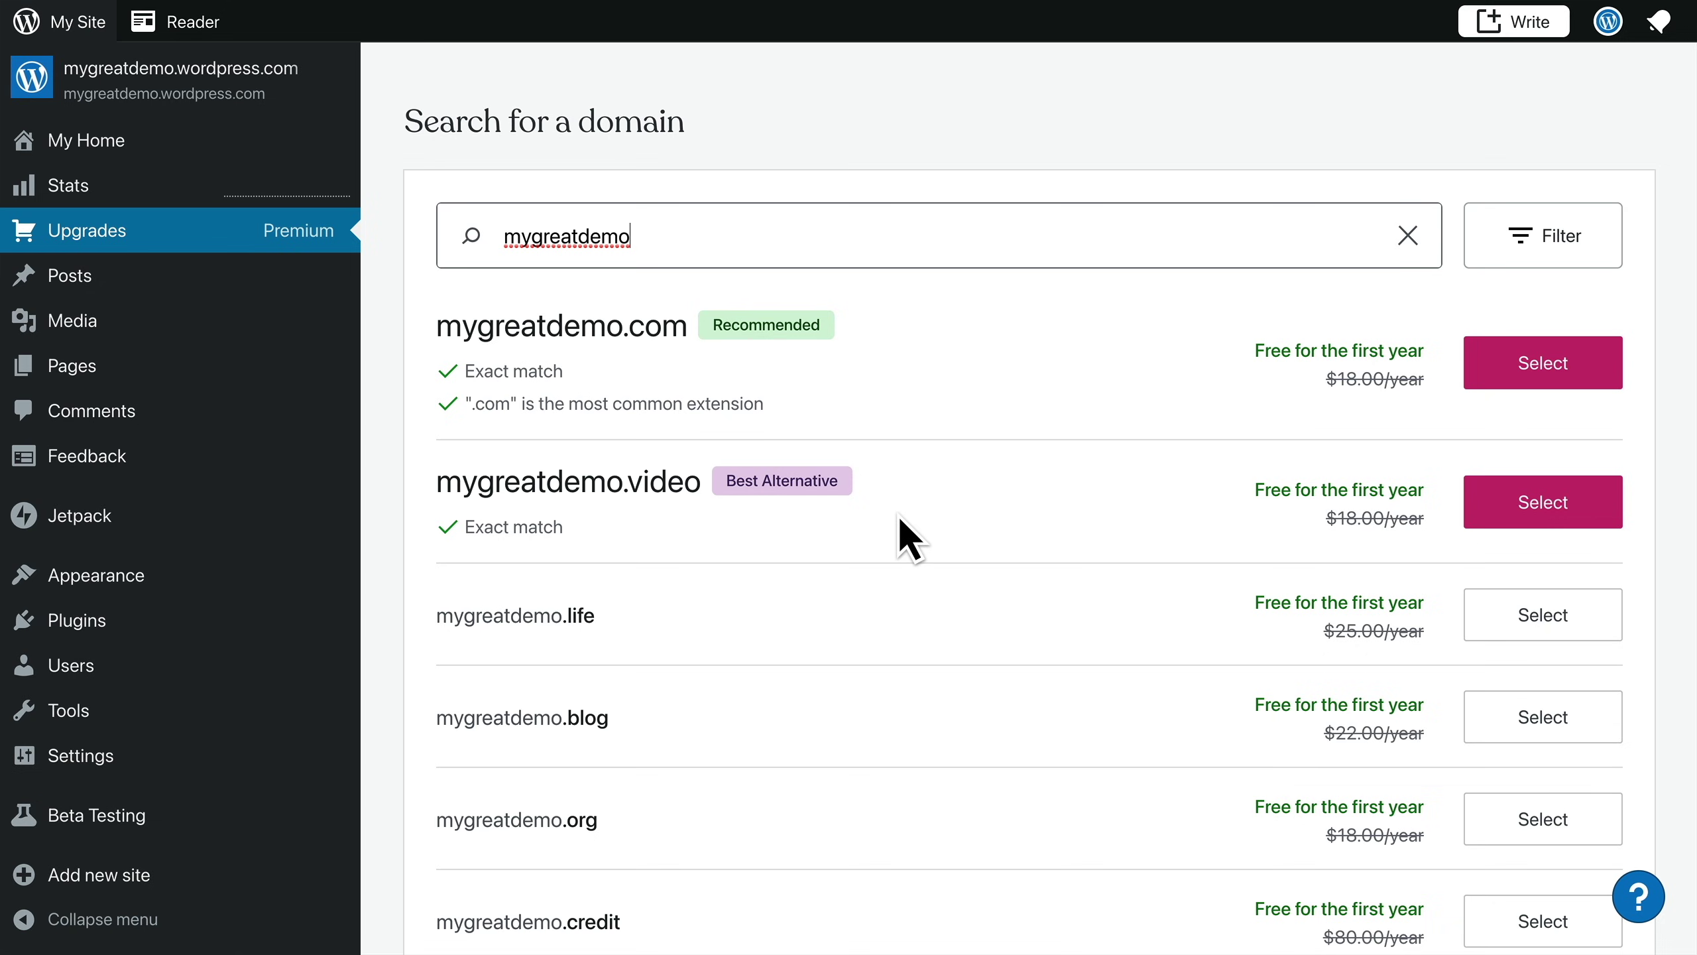
double_click(688, 241)
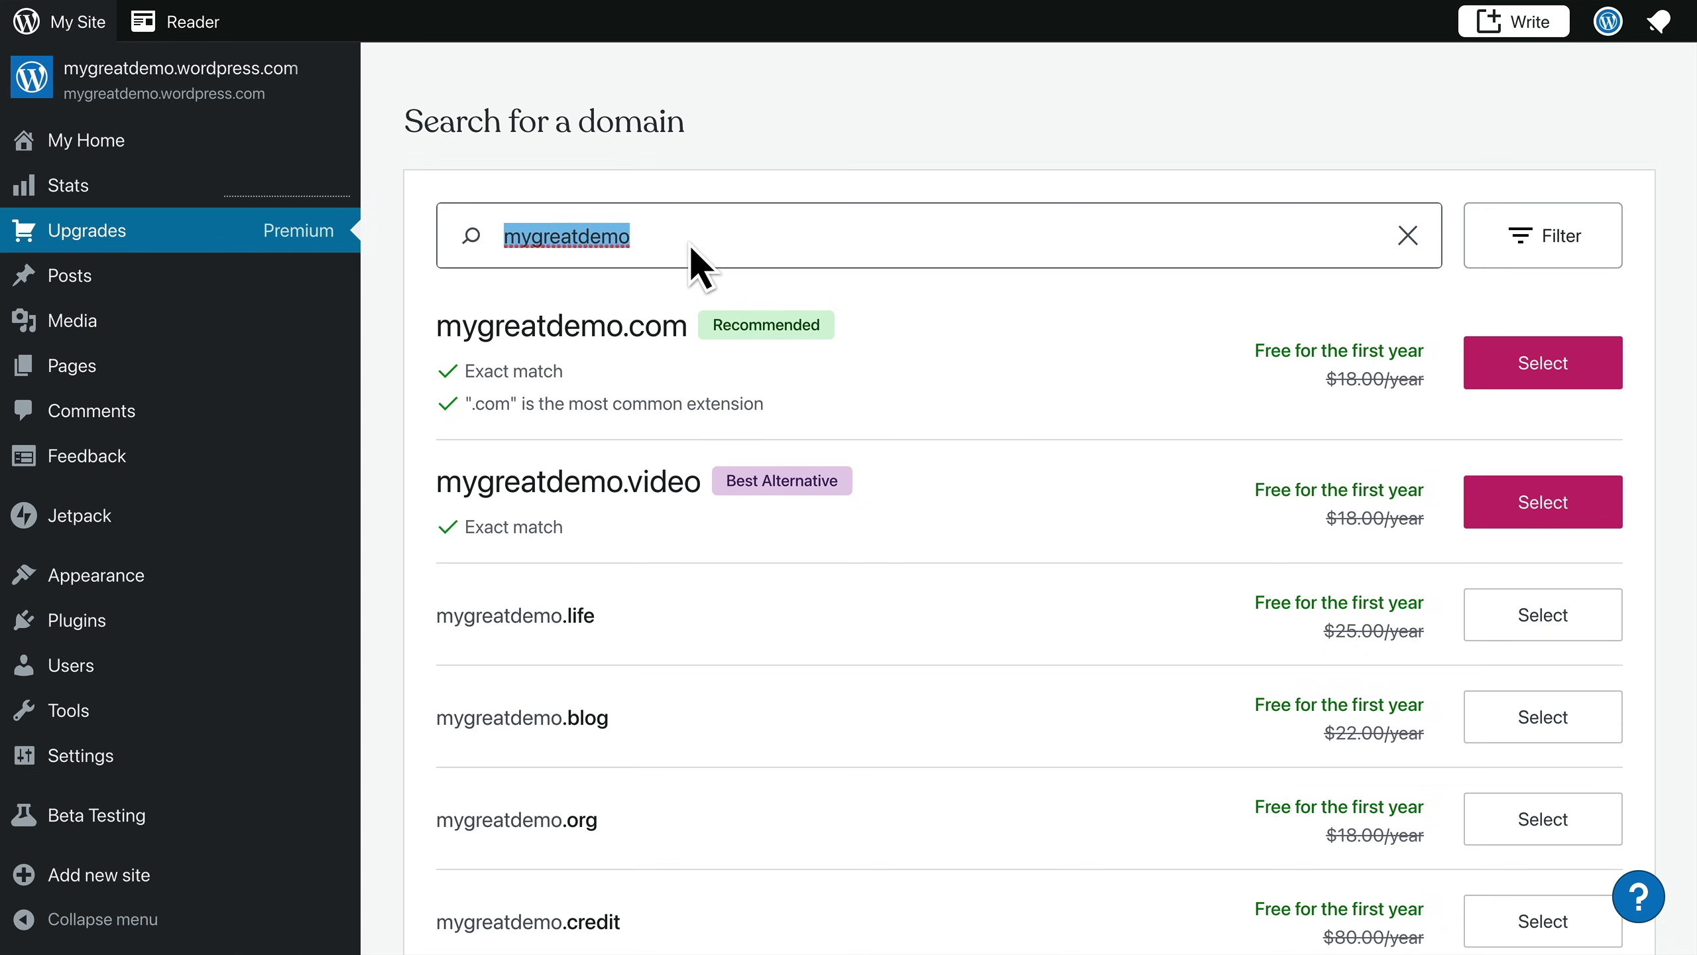
type("learnwp")
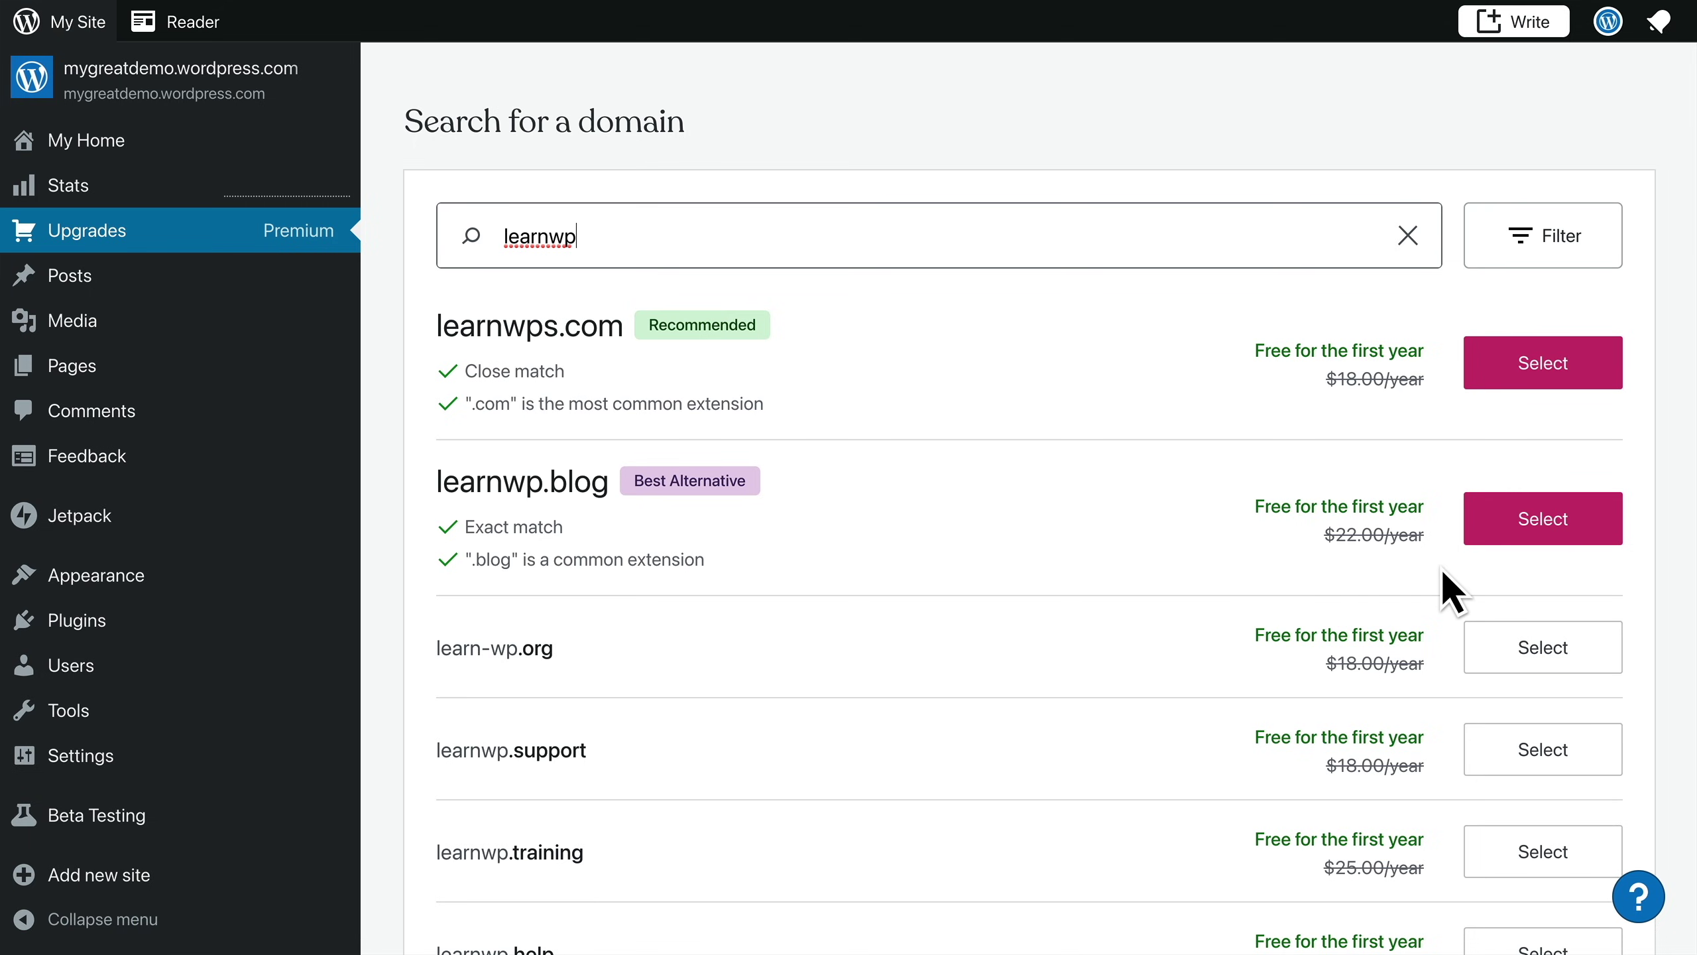
left_click(1605, 539)
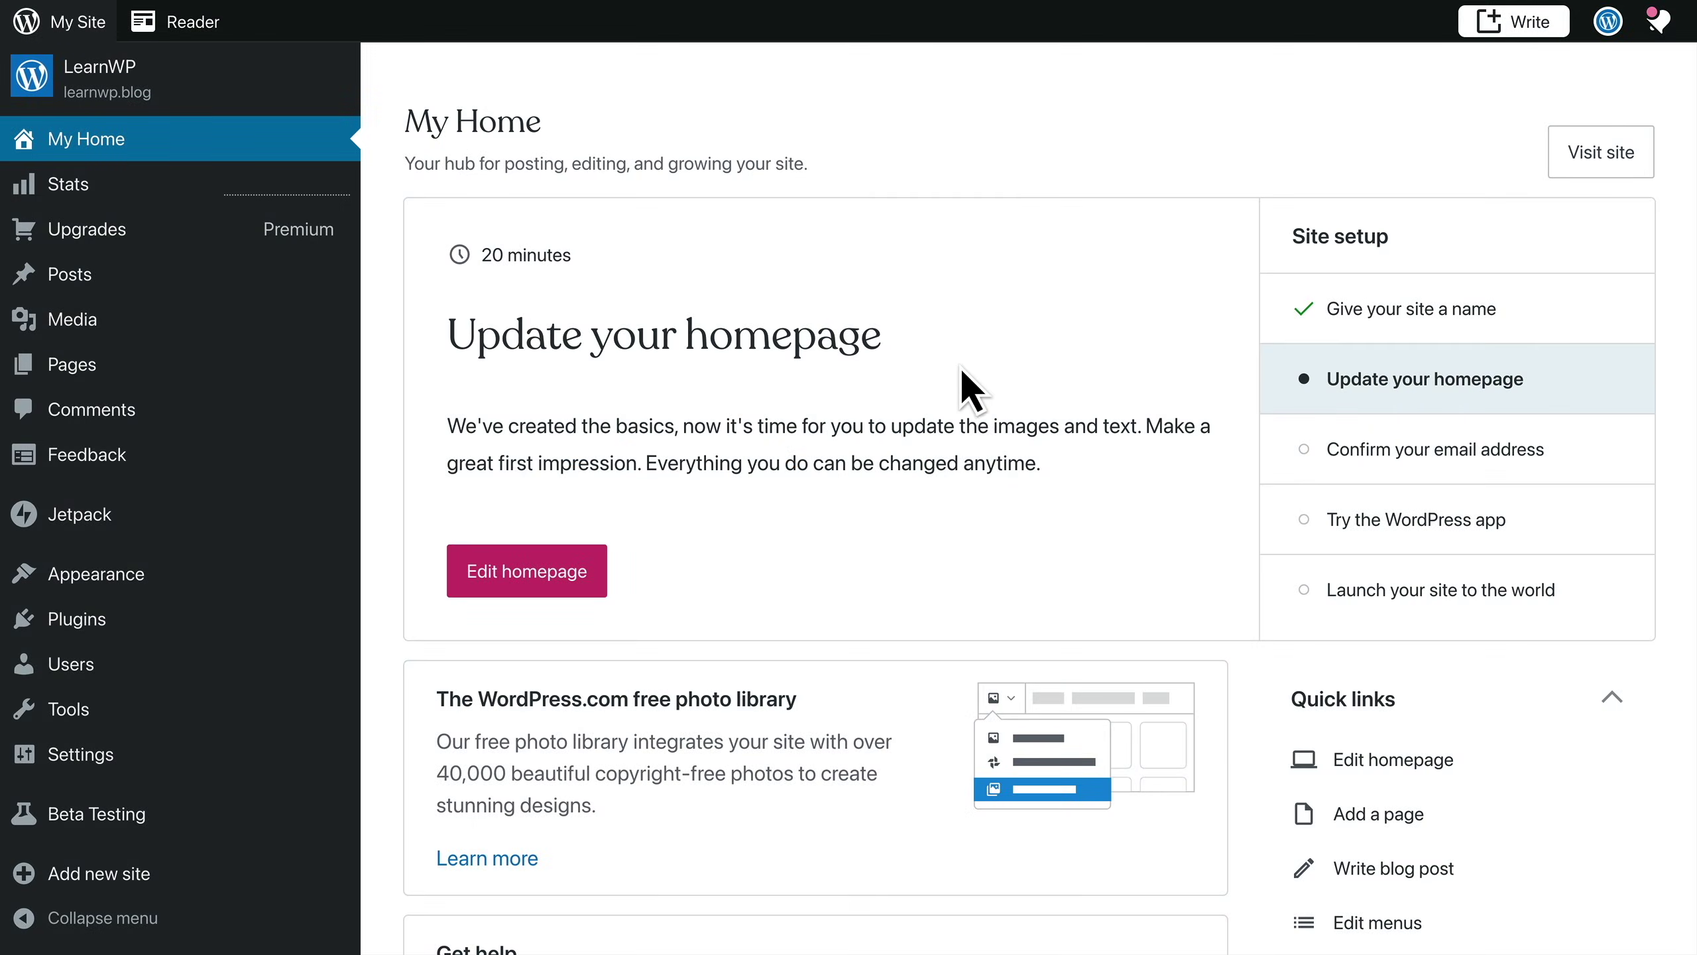
Open the homepage in the editor and filter the layout picker to Home layouts
left_click(591, 593)
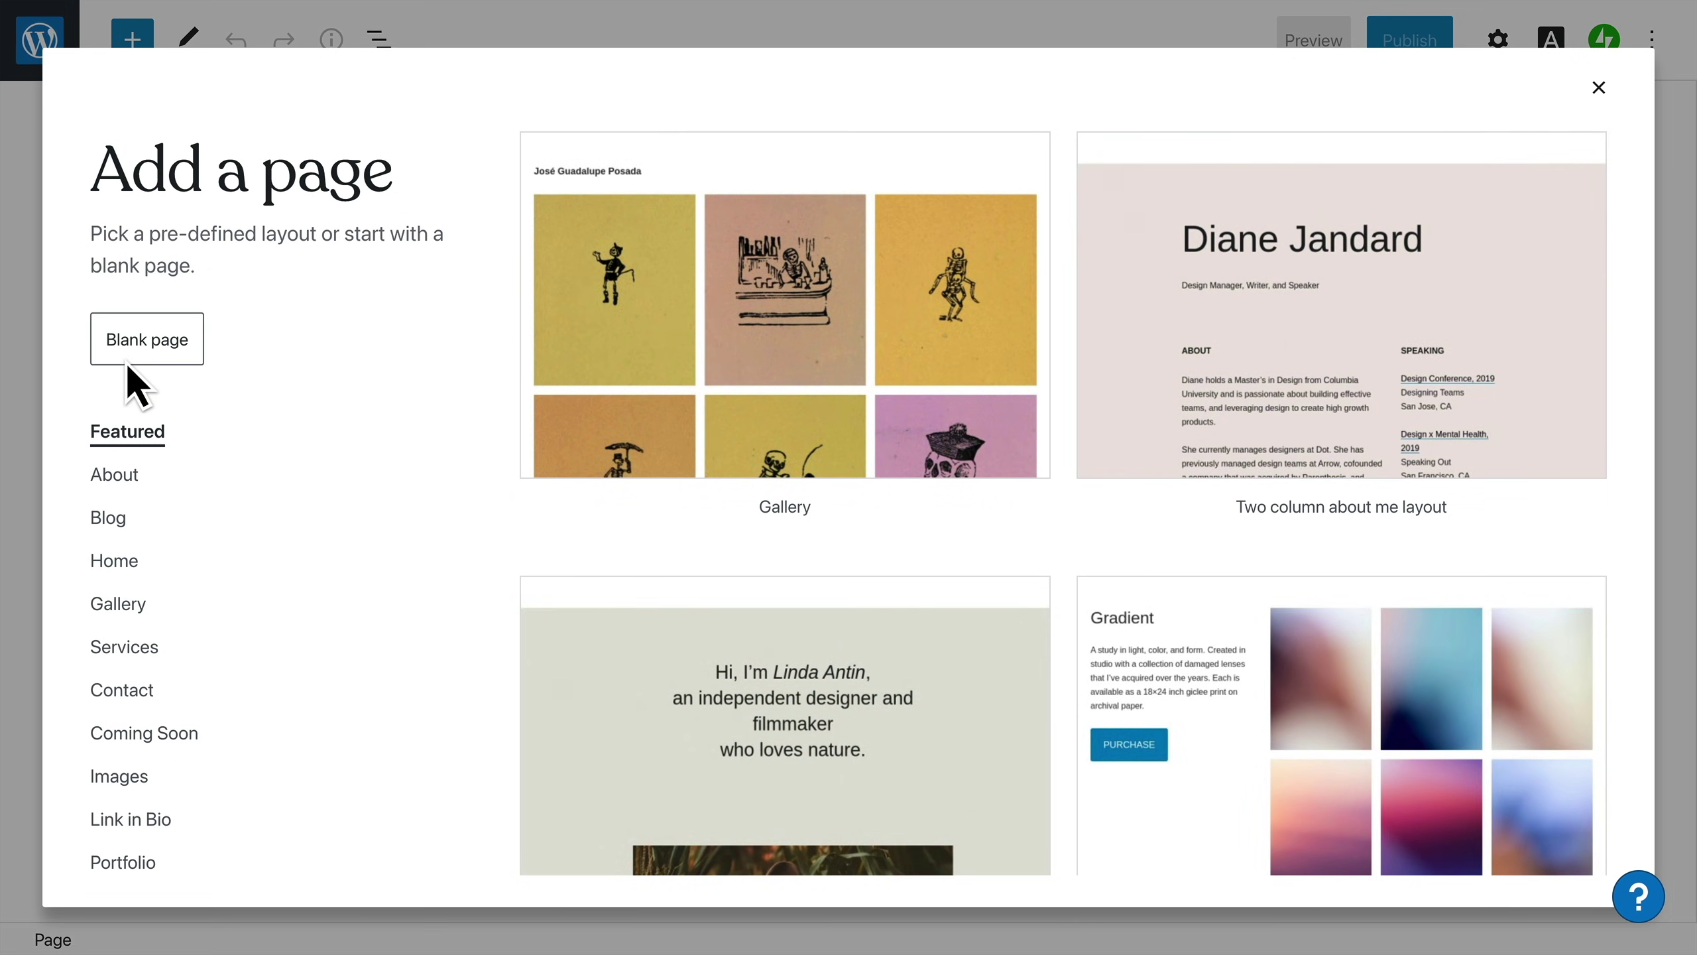
left_click(120, 562)
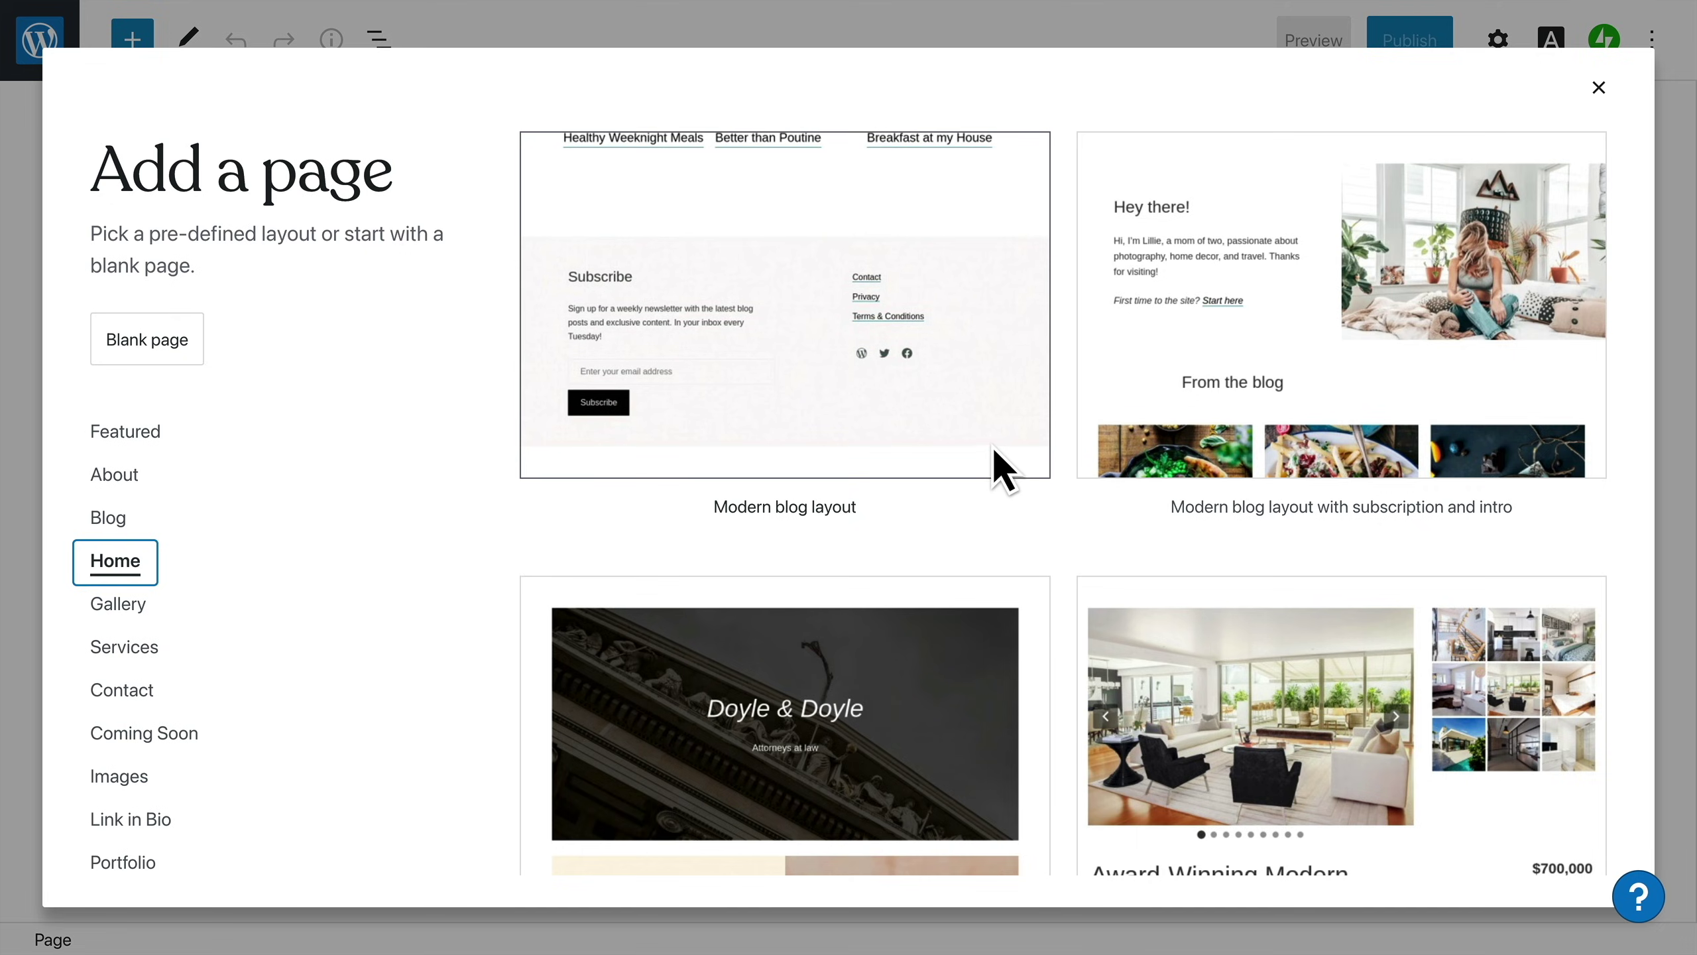
Apply a ready-made Home layout and title the page 'Welcome to my site'
left_click(929, 429)
left_click(572, 213)
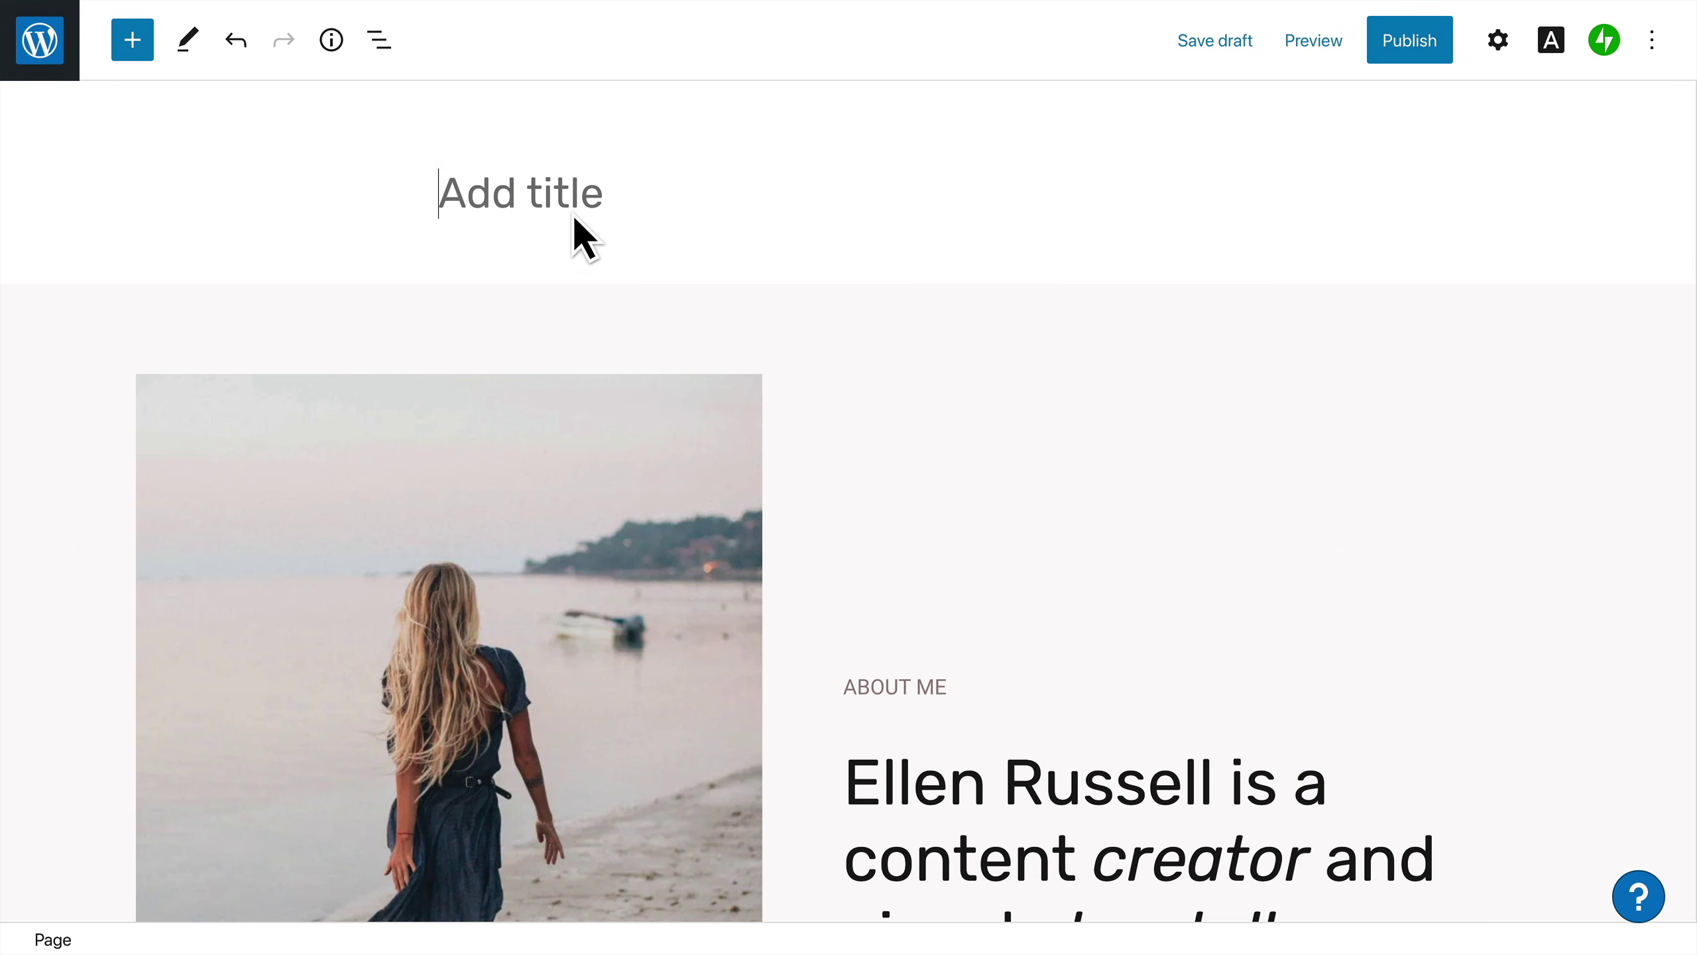
type("Welcome to my site!")
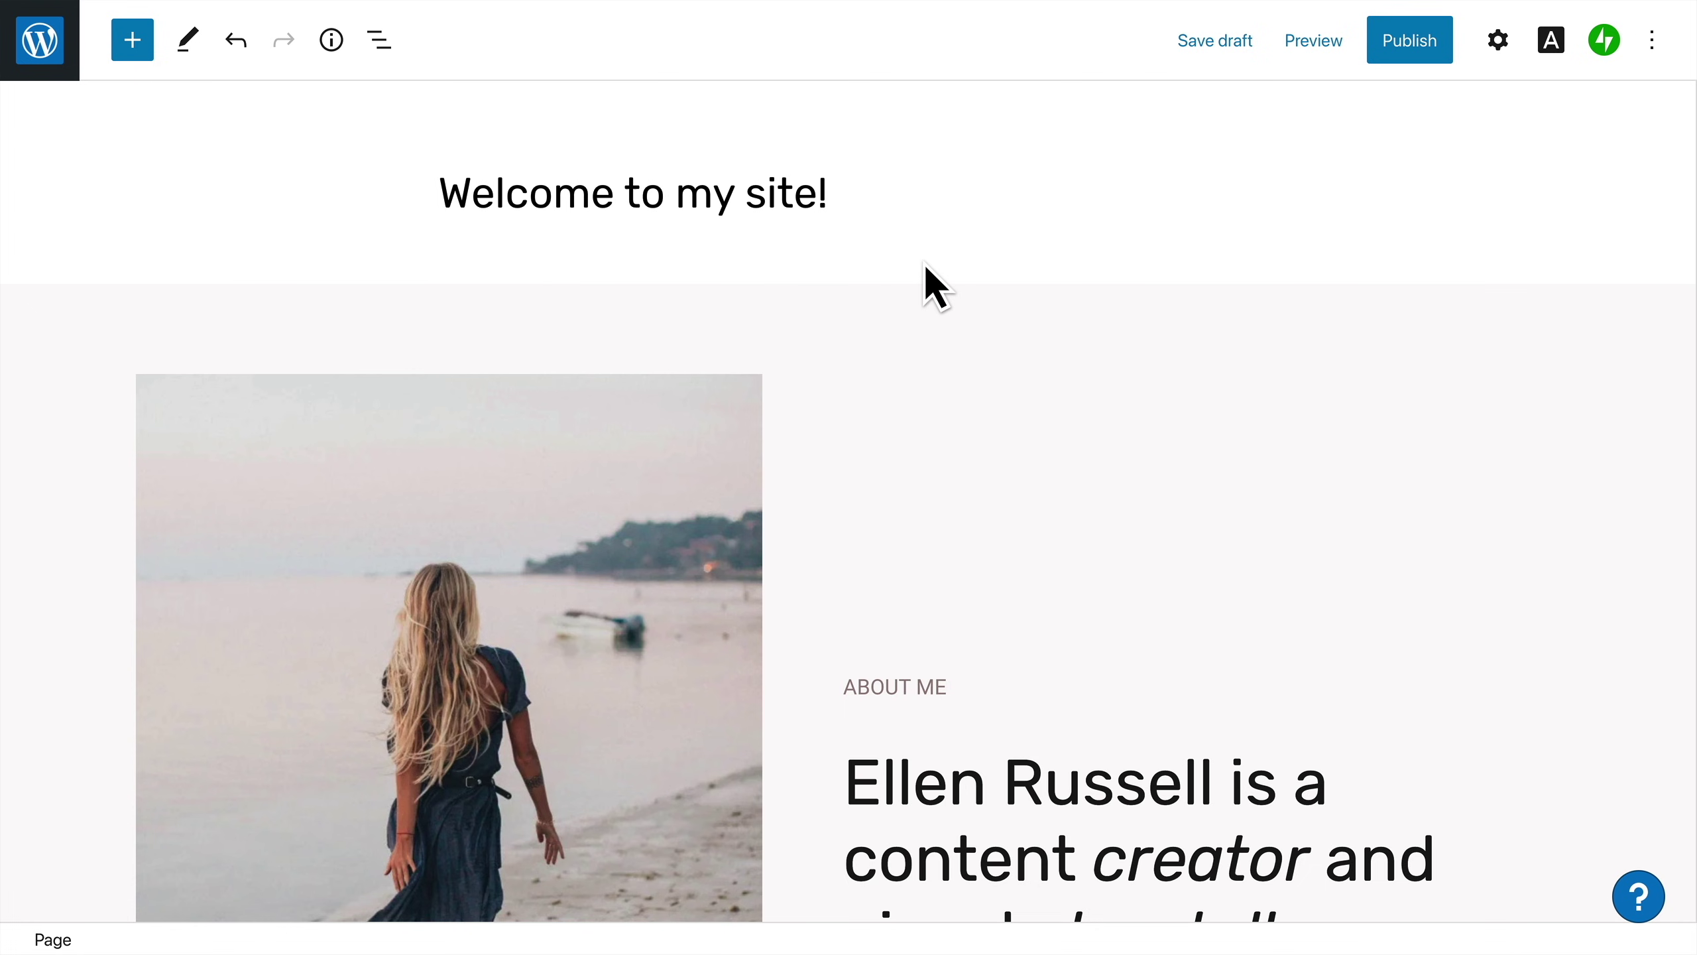
Select the name in the About Me heading and publish the homepage
scroll(924, 281, "down", 3)
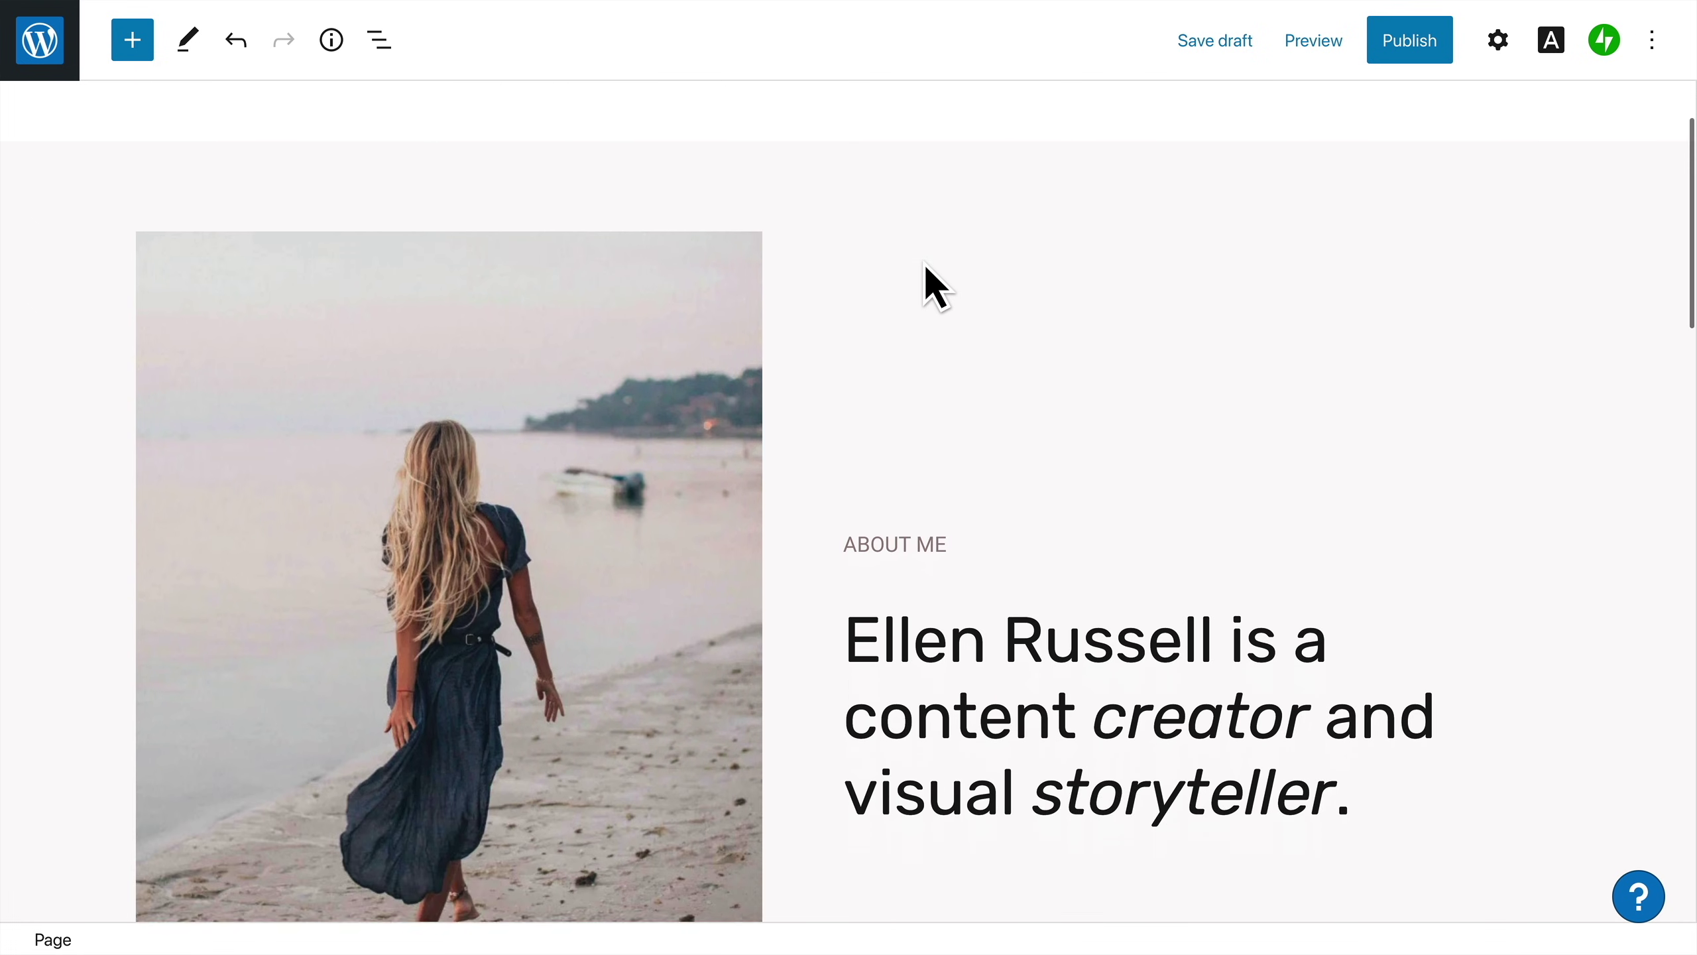
left_click(713, 362)
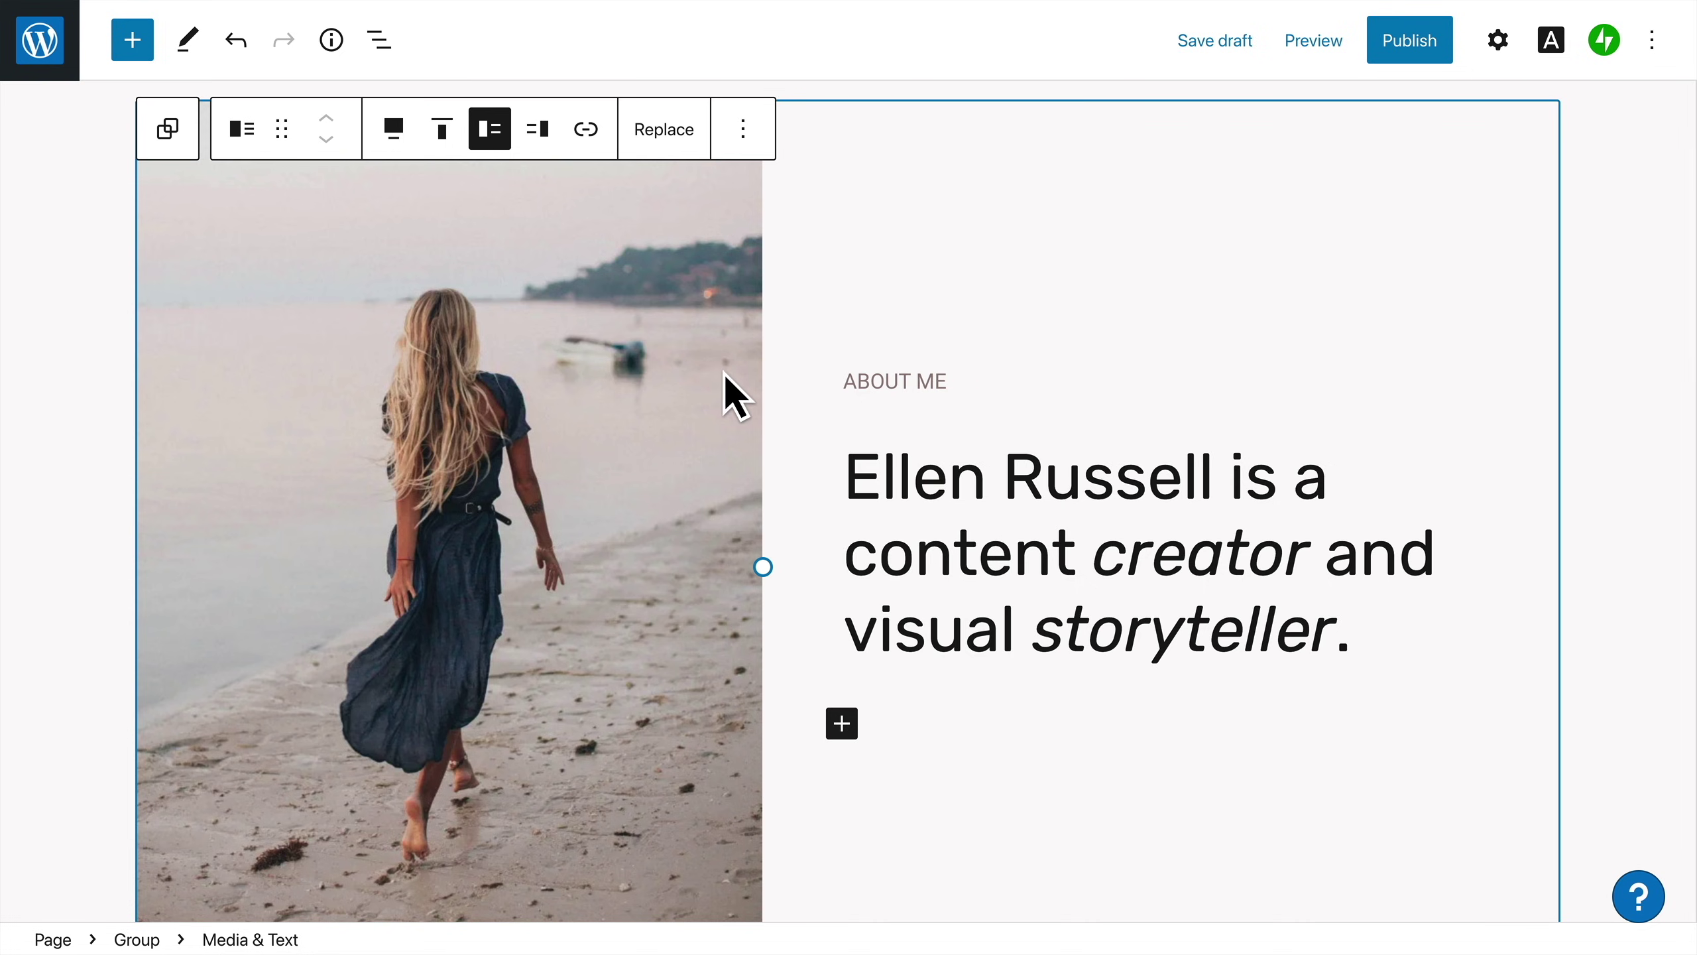
left_click_drag(854, 495, 1224, 505)
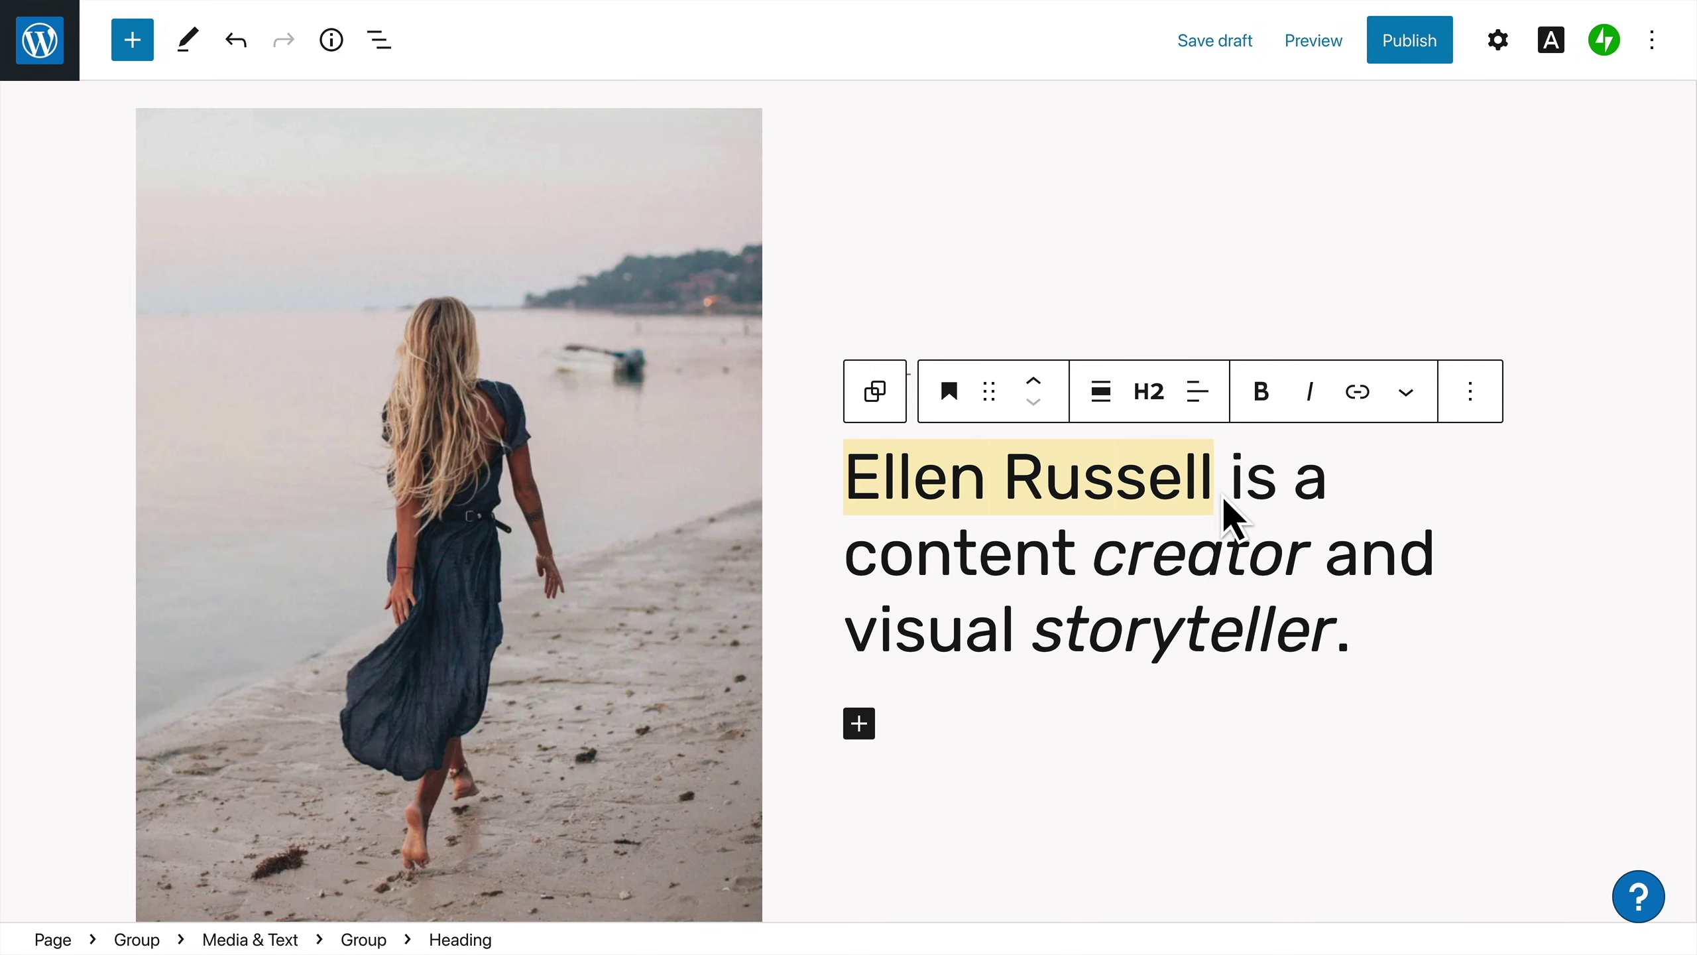
left_click(1447, 59)
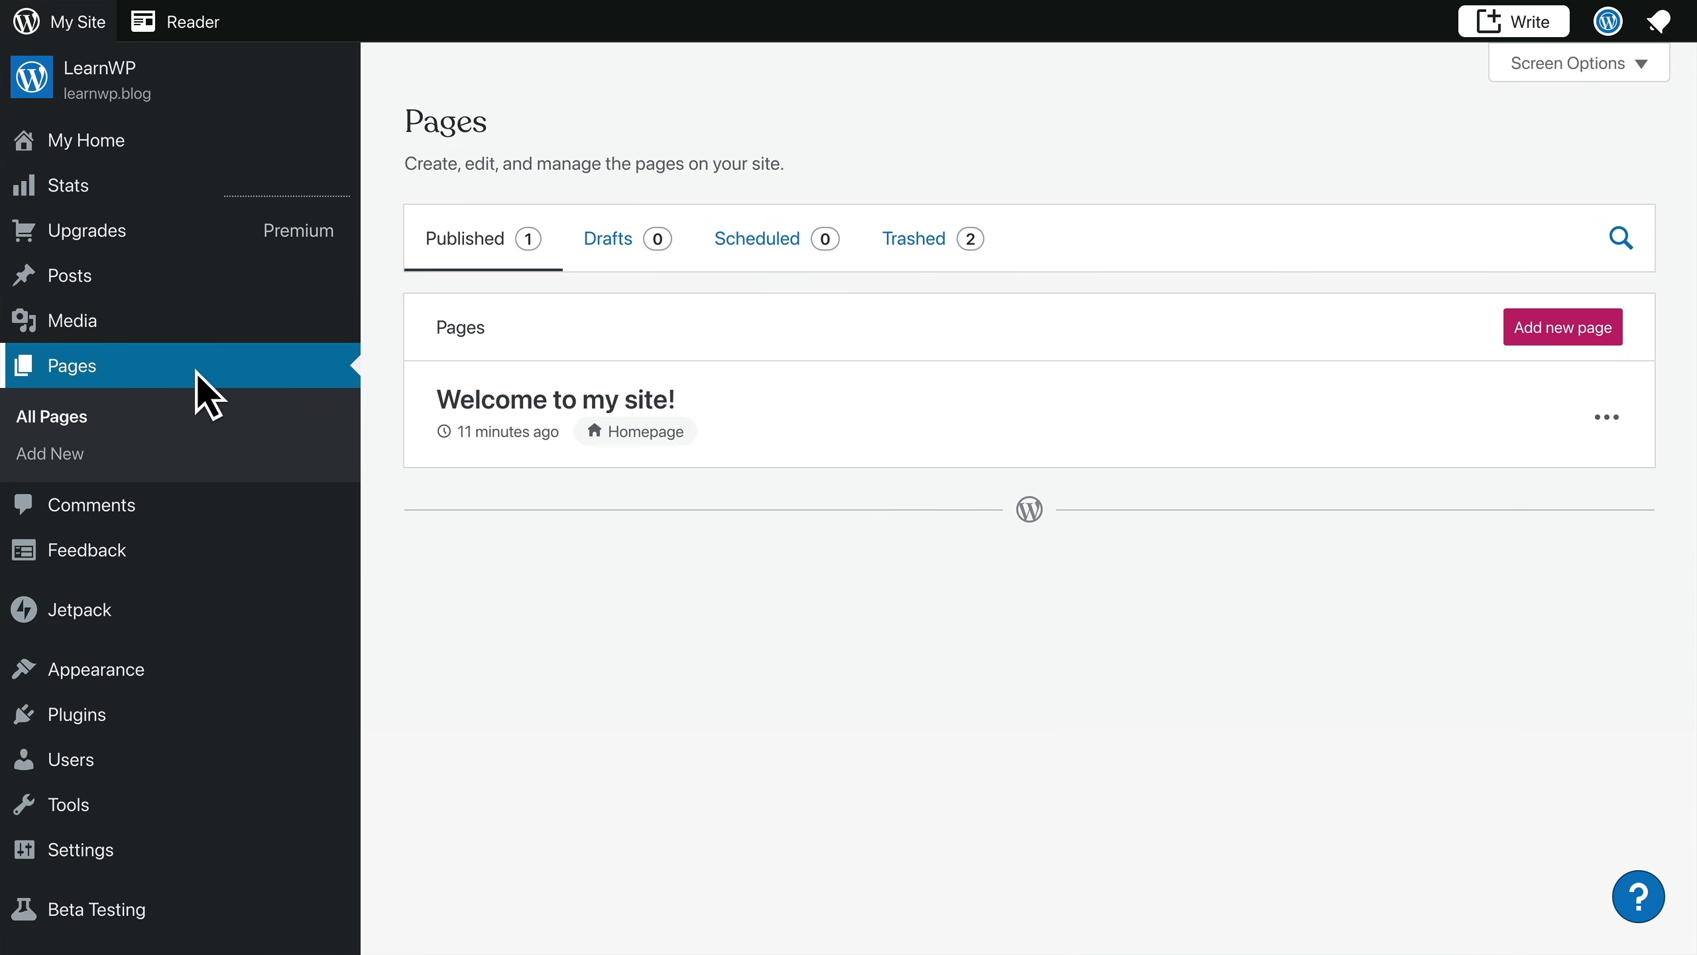
Create a new page and scroll through the About layouts in the layout picker
left_click(1611, 344)
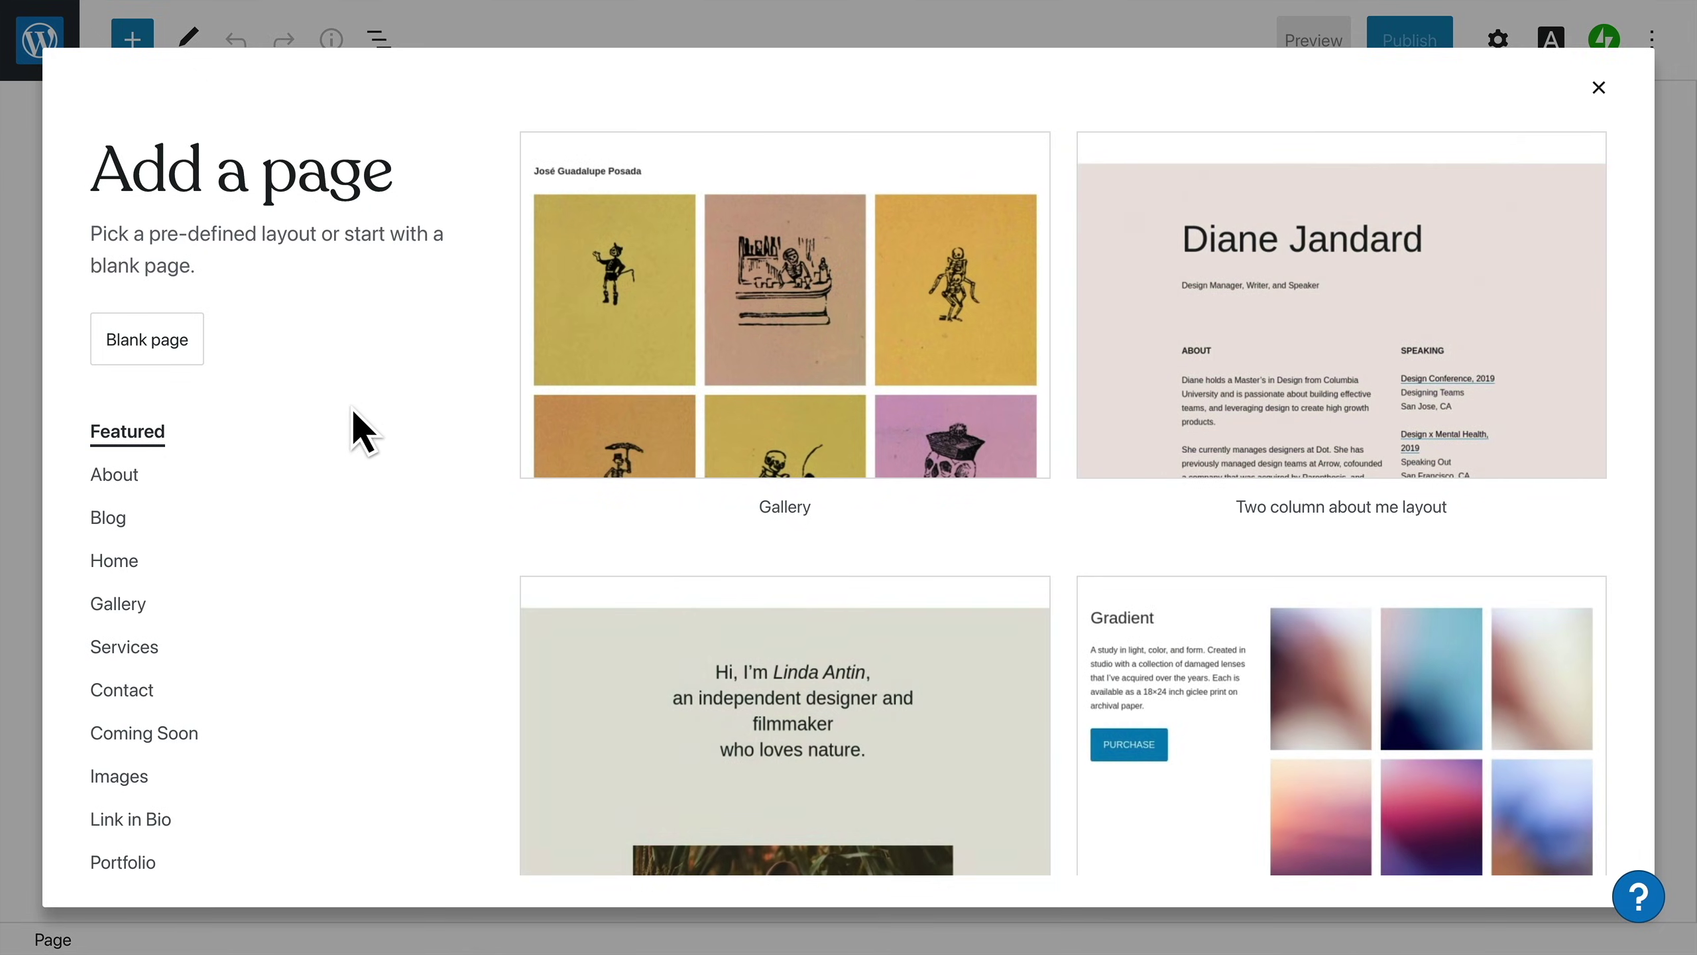
left_click(142, 488)
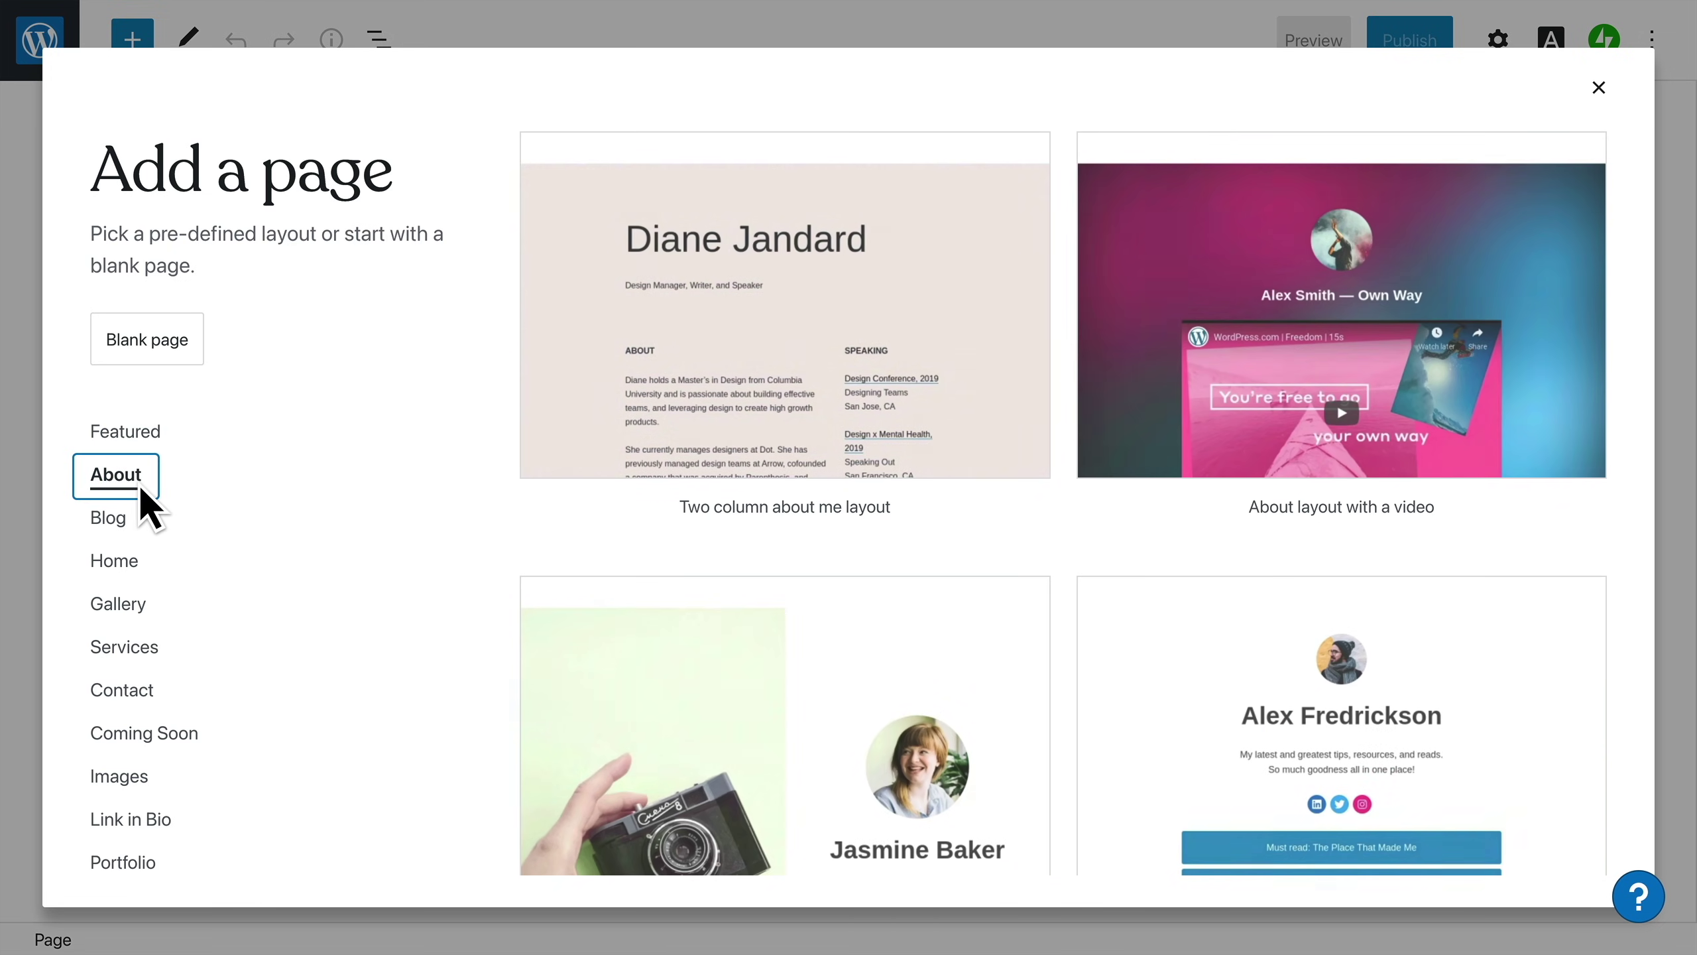
scroll(470, 467, "down", 10)
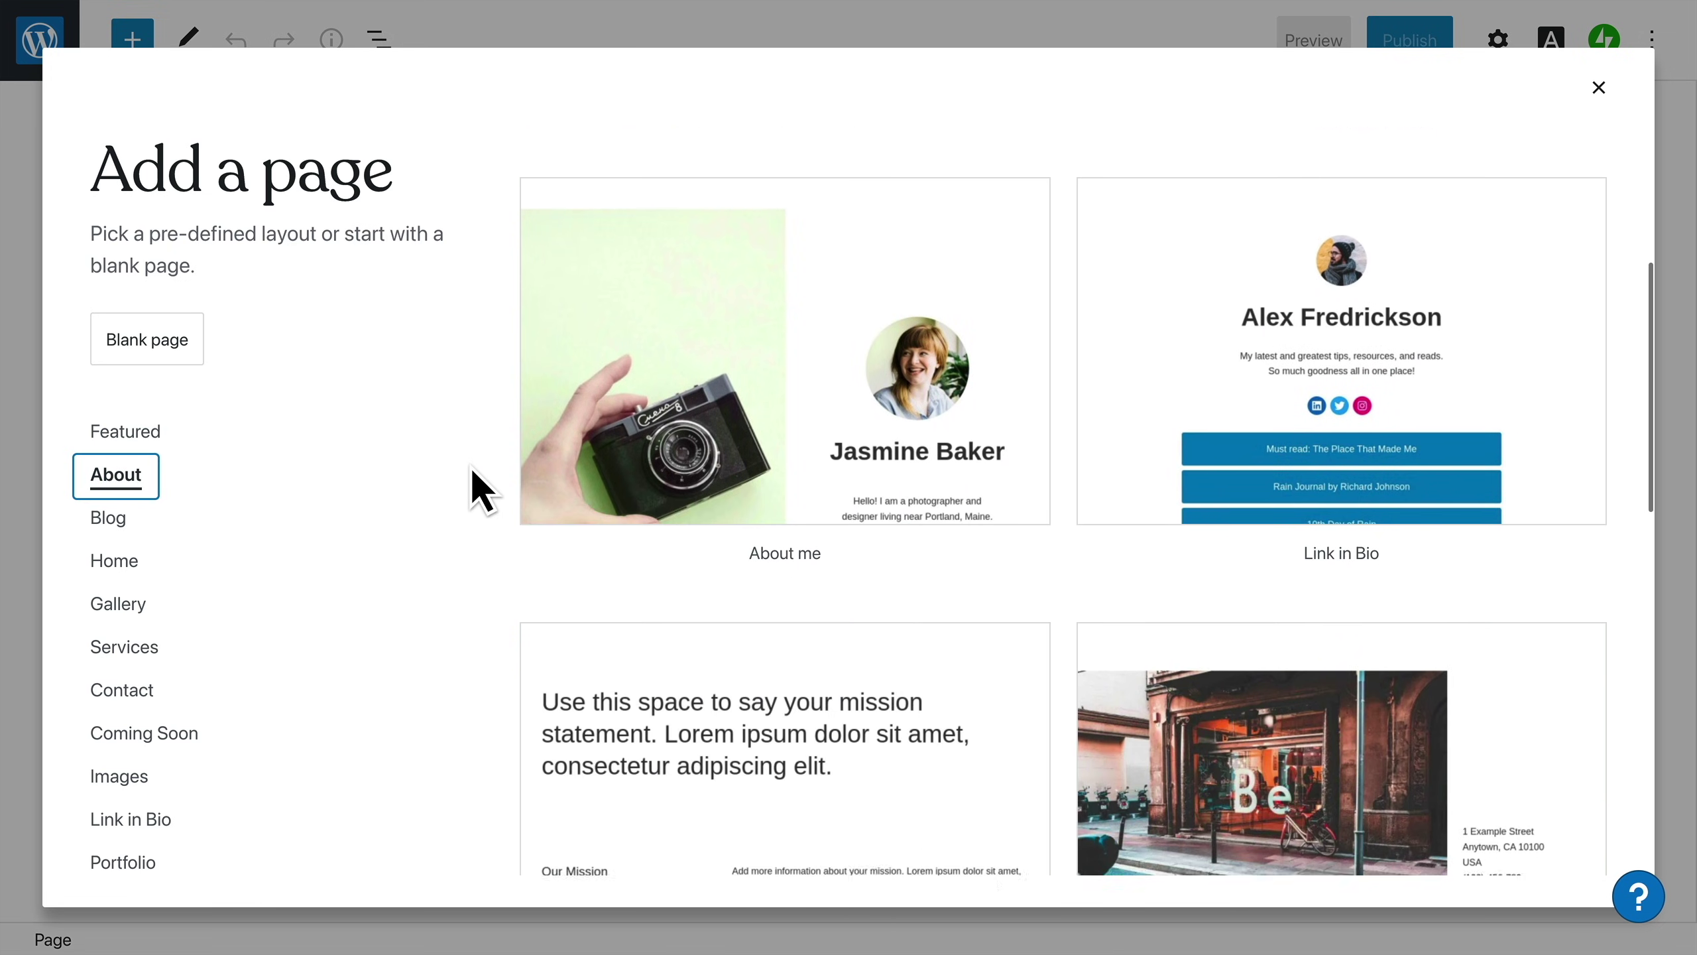
scroll(470, 467, "down", 3)
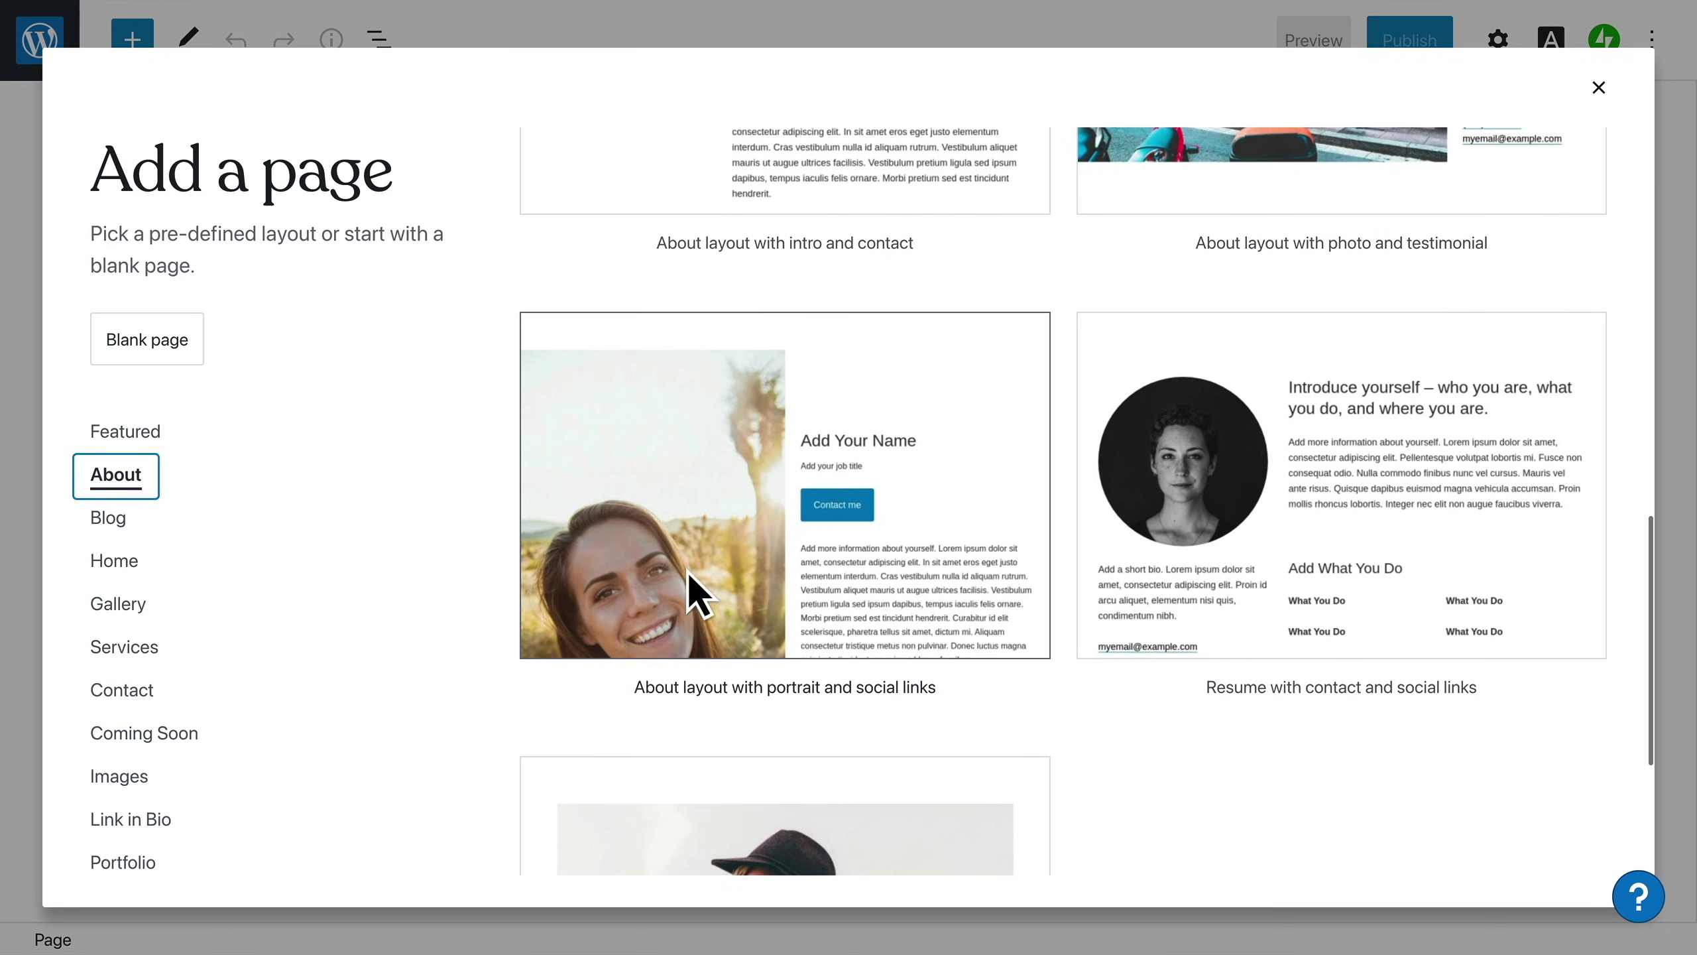
Insert the About layout with portrait, Contact me button, bio and social icons
left_click(975, 551)
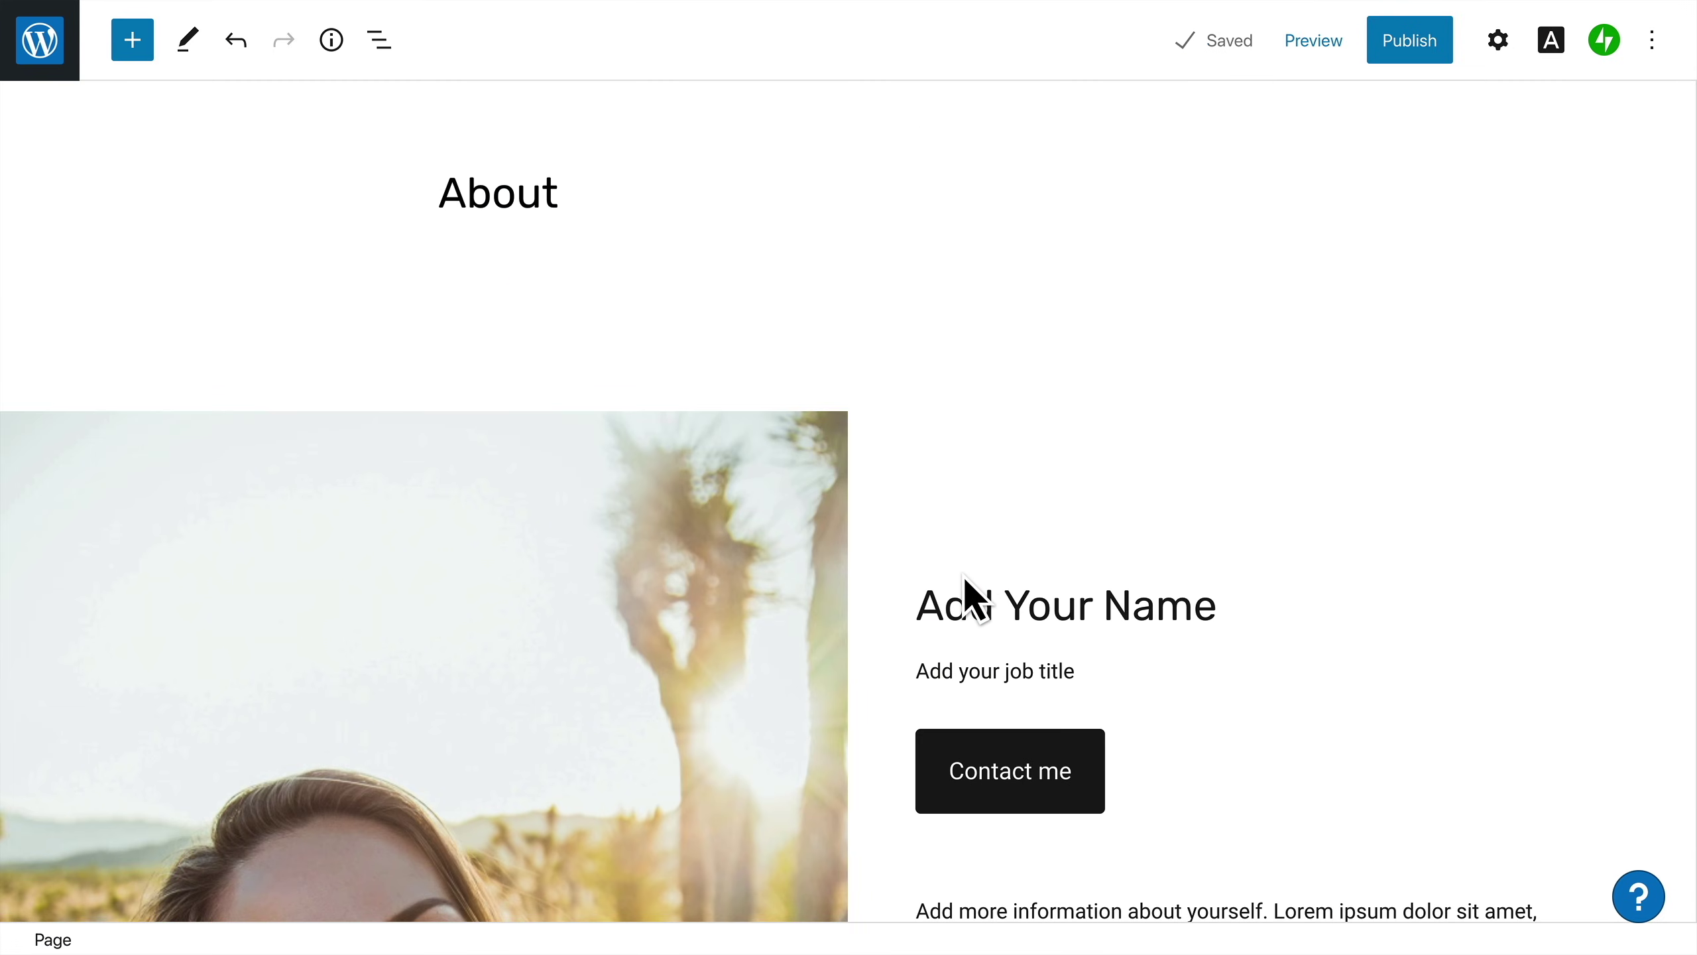
scroll(966, 595, "down", 5)
scroll(966, 580, "down", 1)
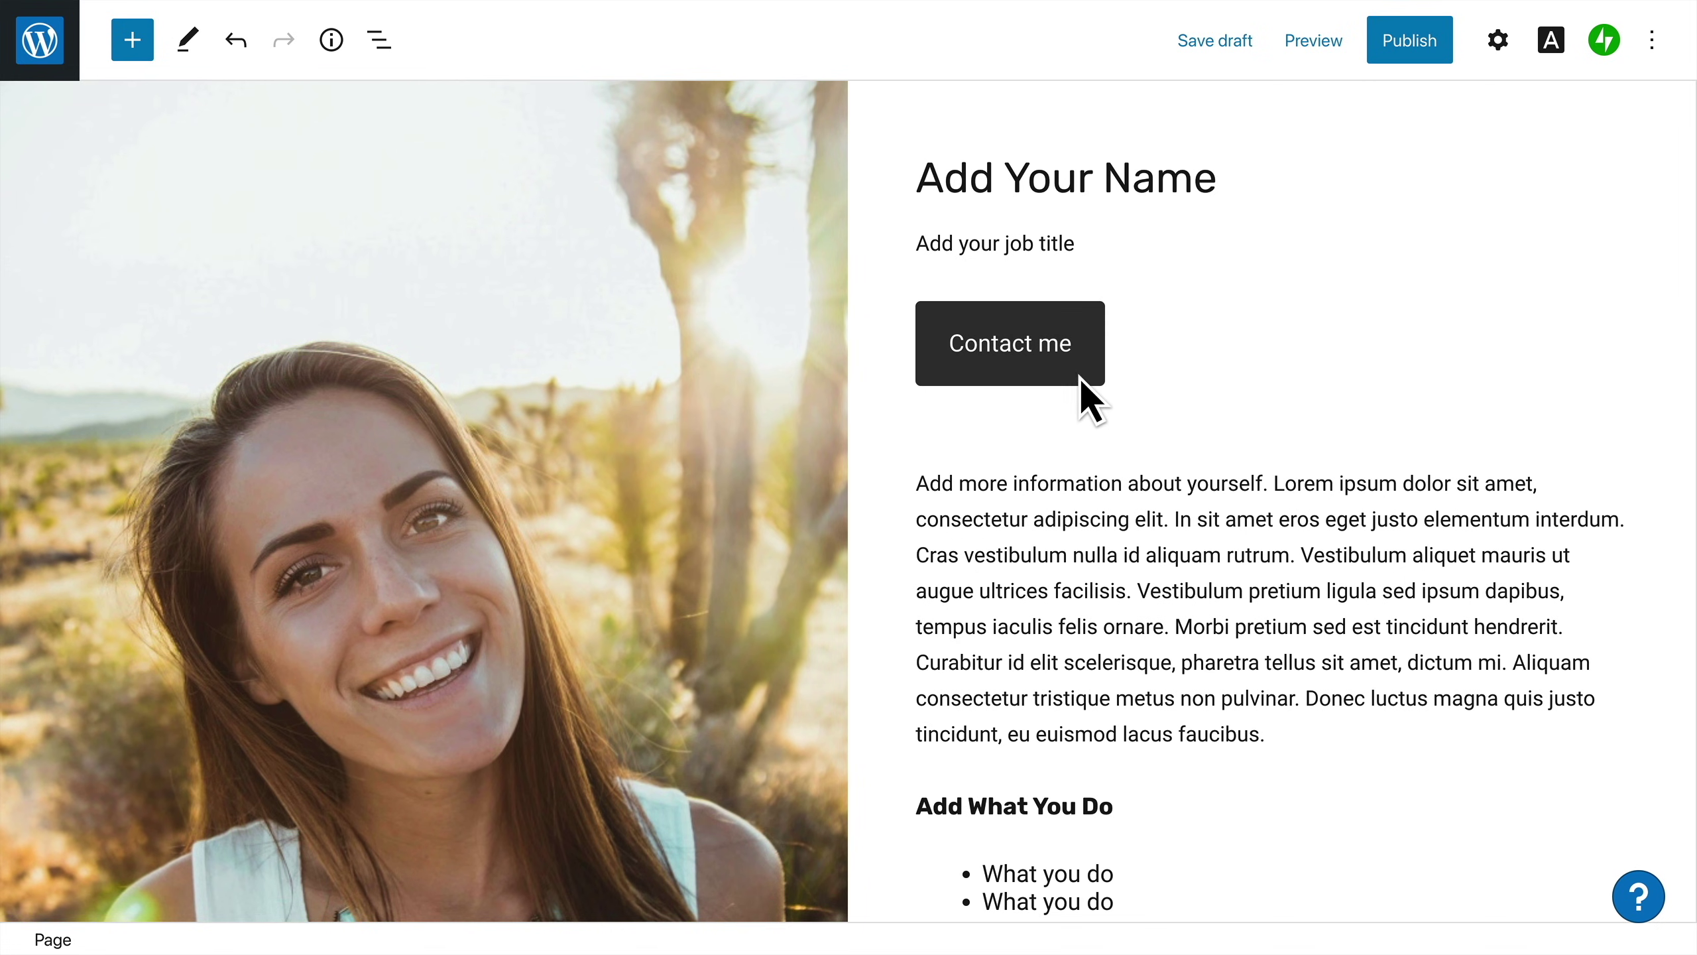
scroll(1389, 705, "down", 6)
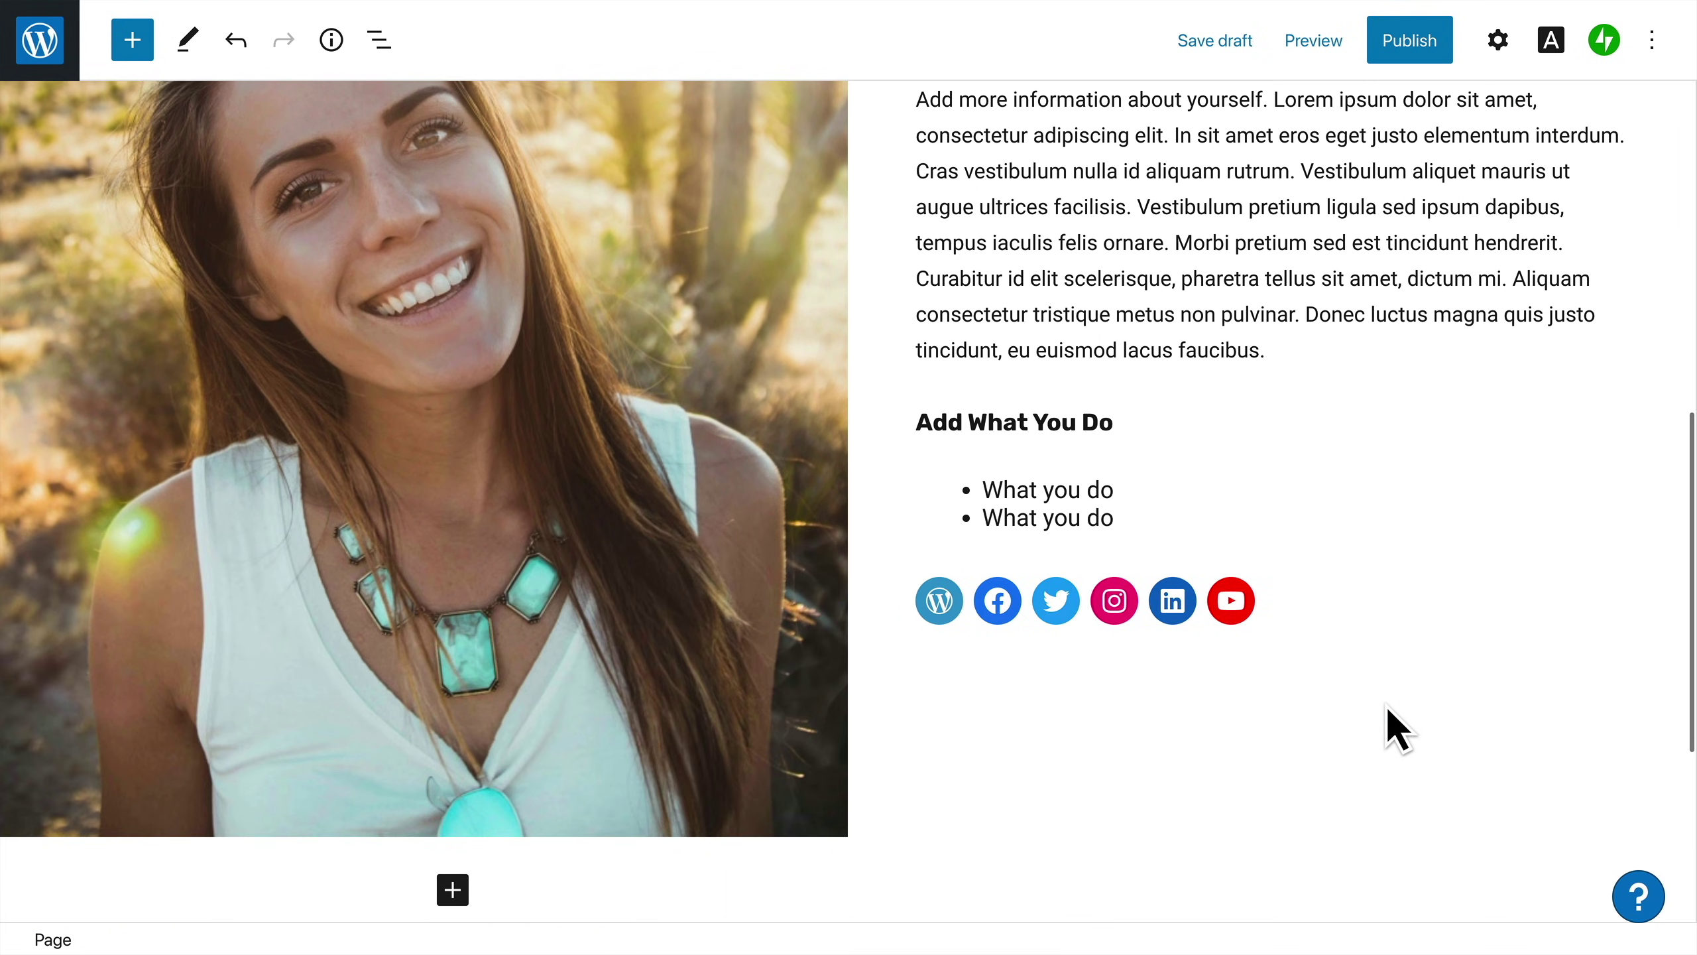
Open the full block library from the inserter below the social icons
mouse_move(1281, 650)
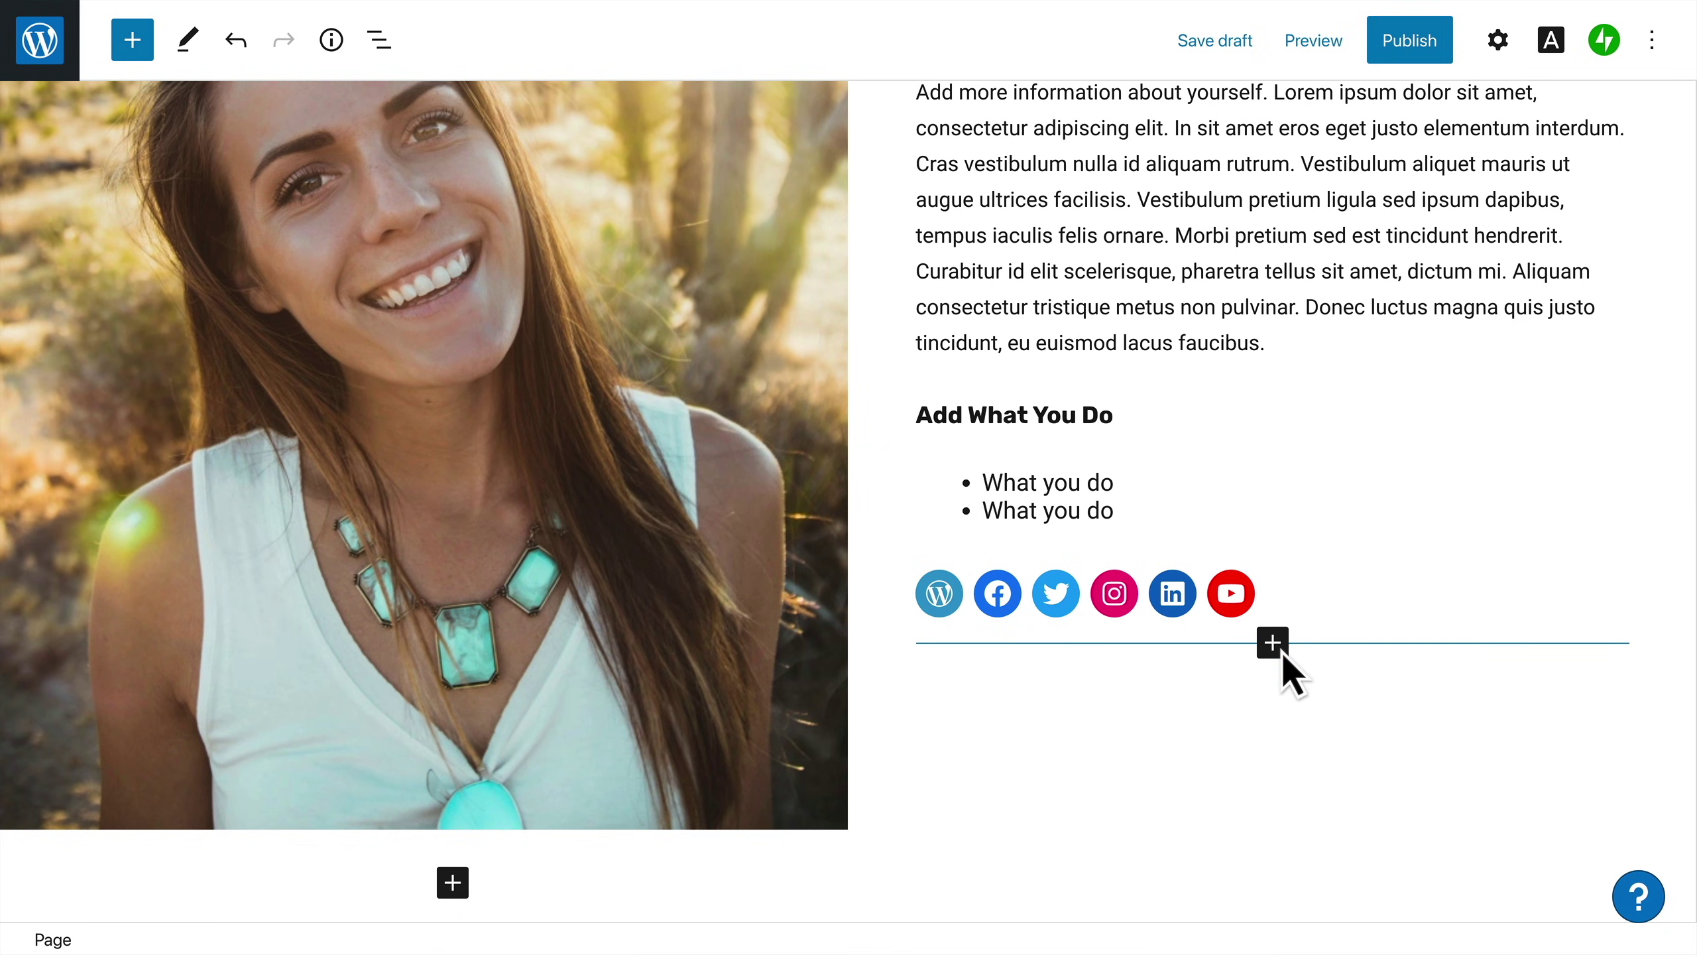
left_click(1278, 647)
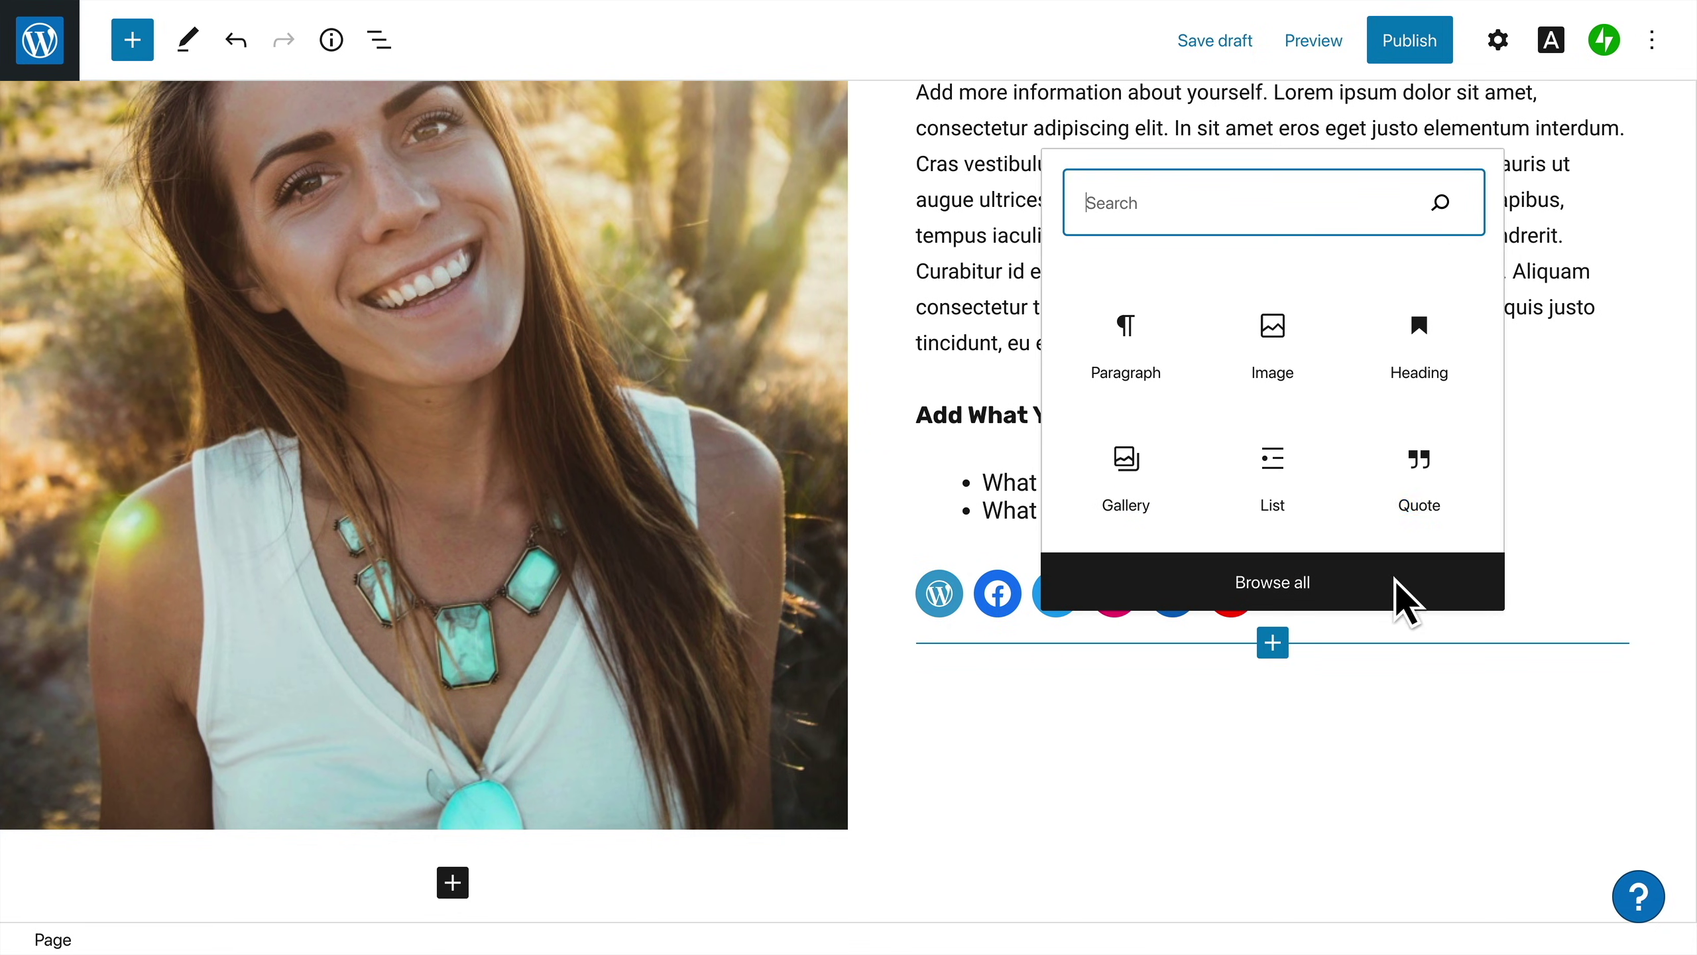
left_click(1371, 600)
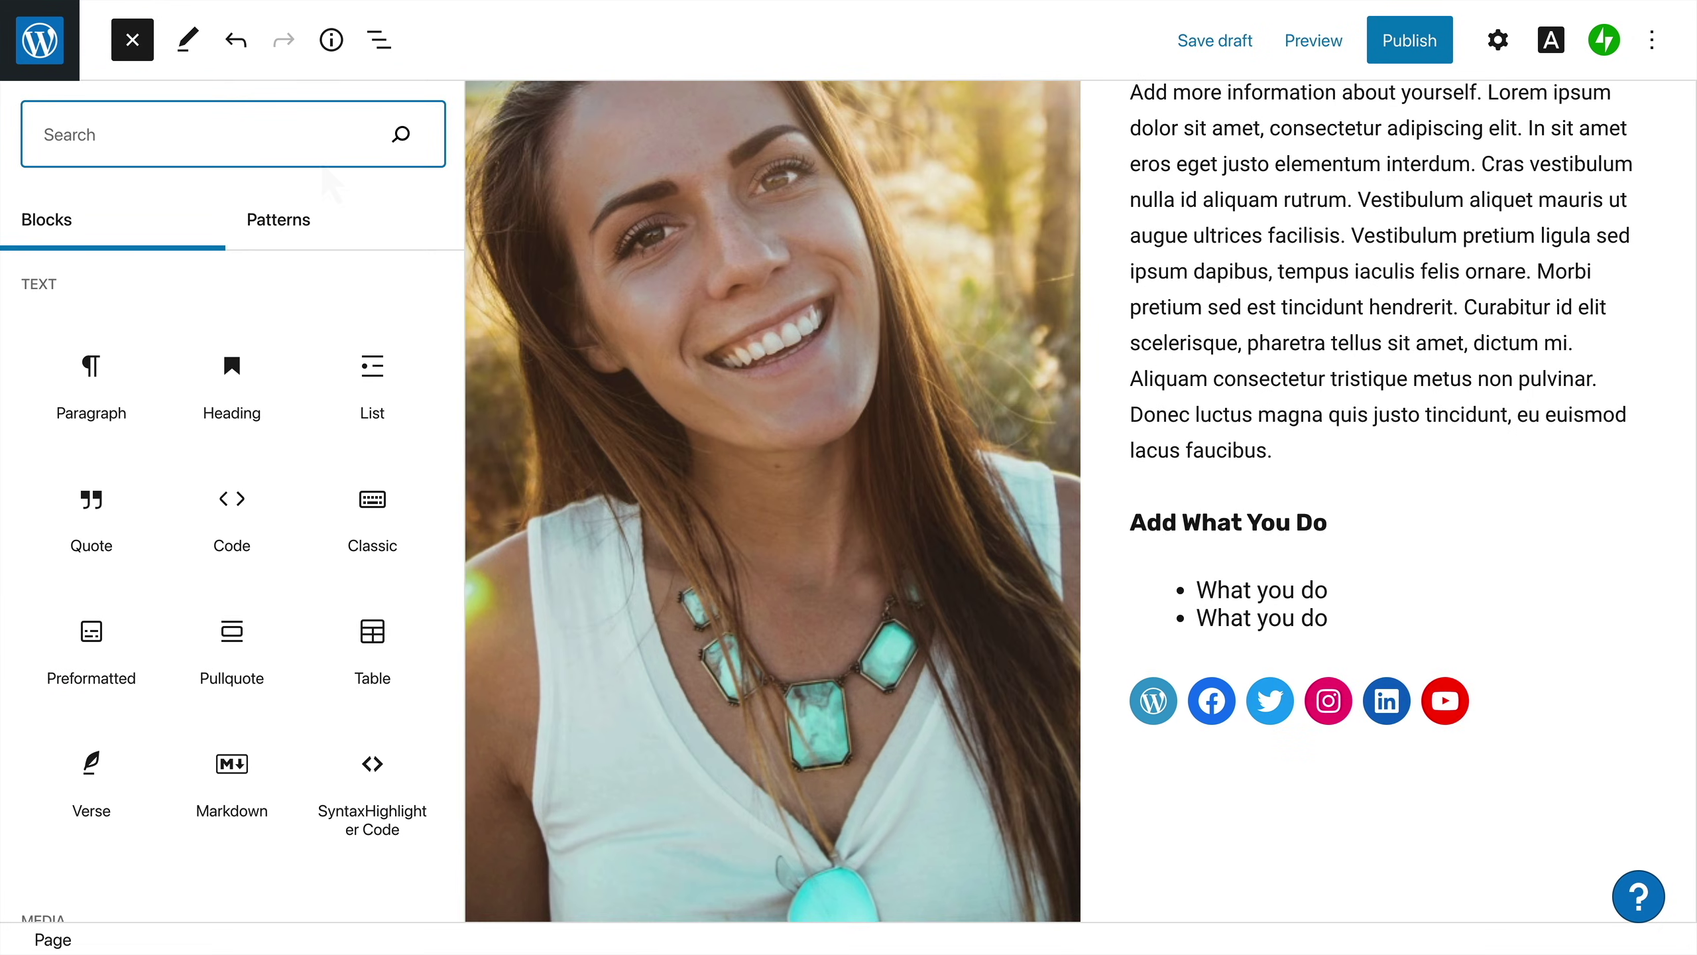
key("Tab")
key("Tab")
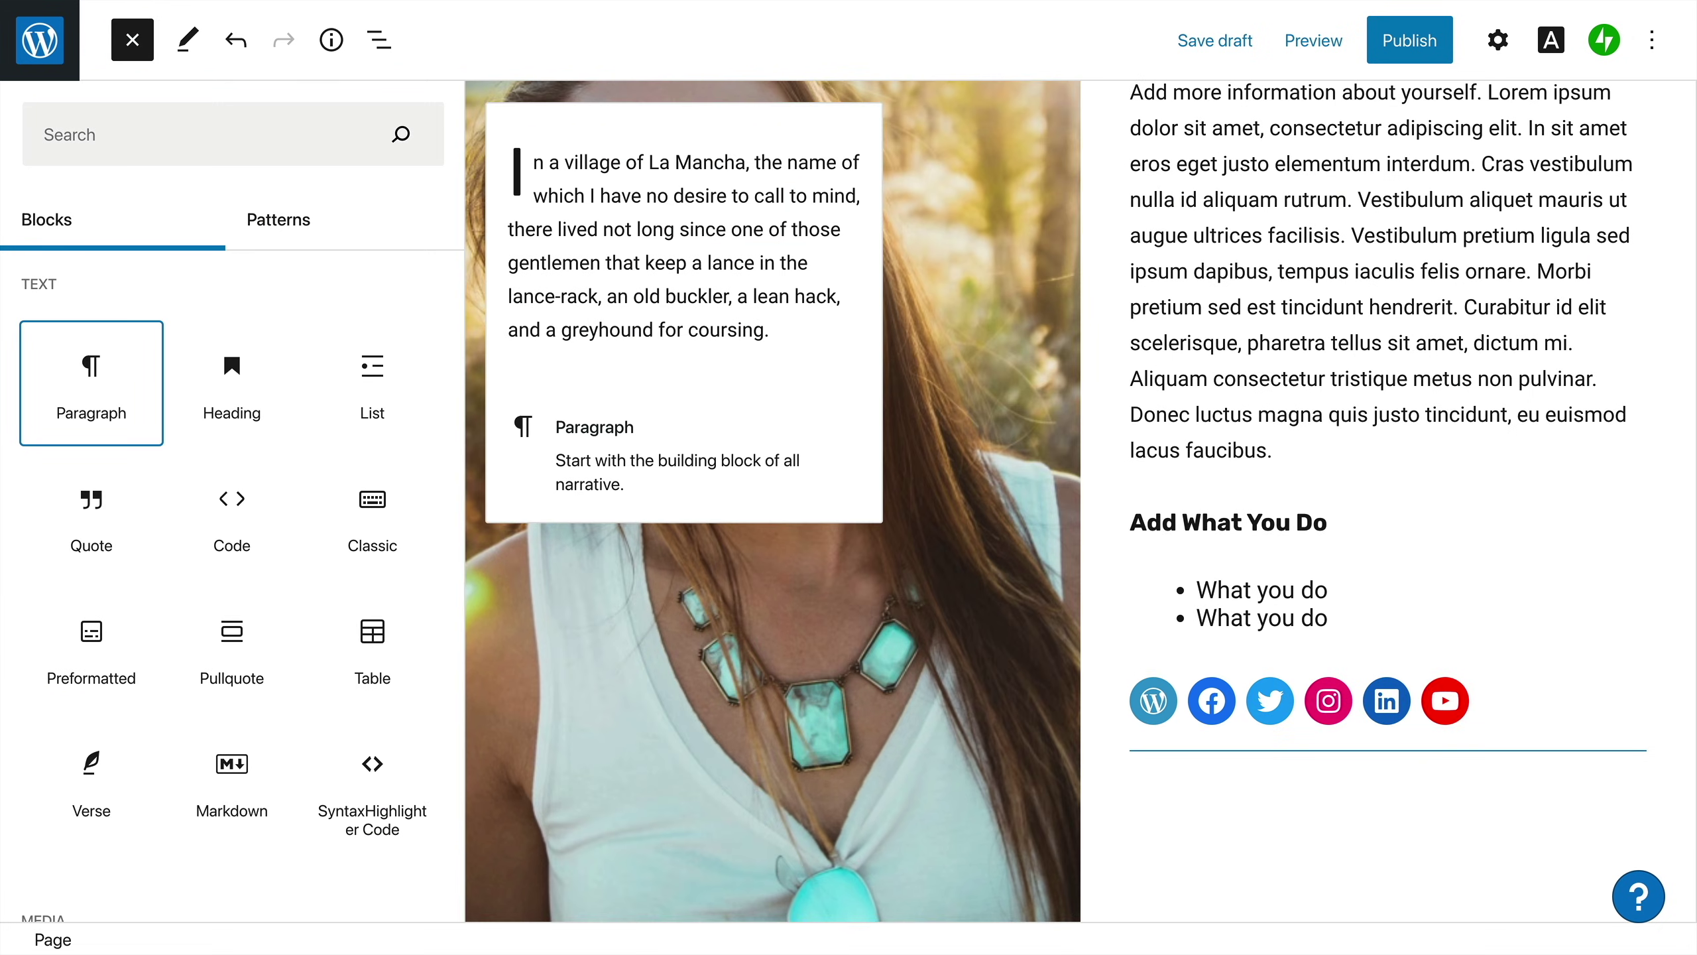
key("Tab")
key("Right")
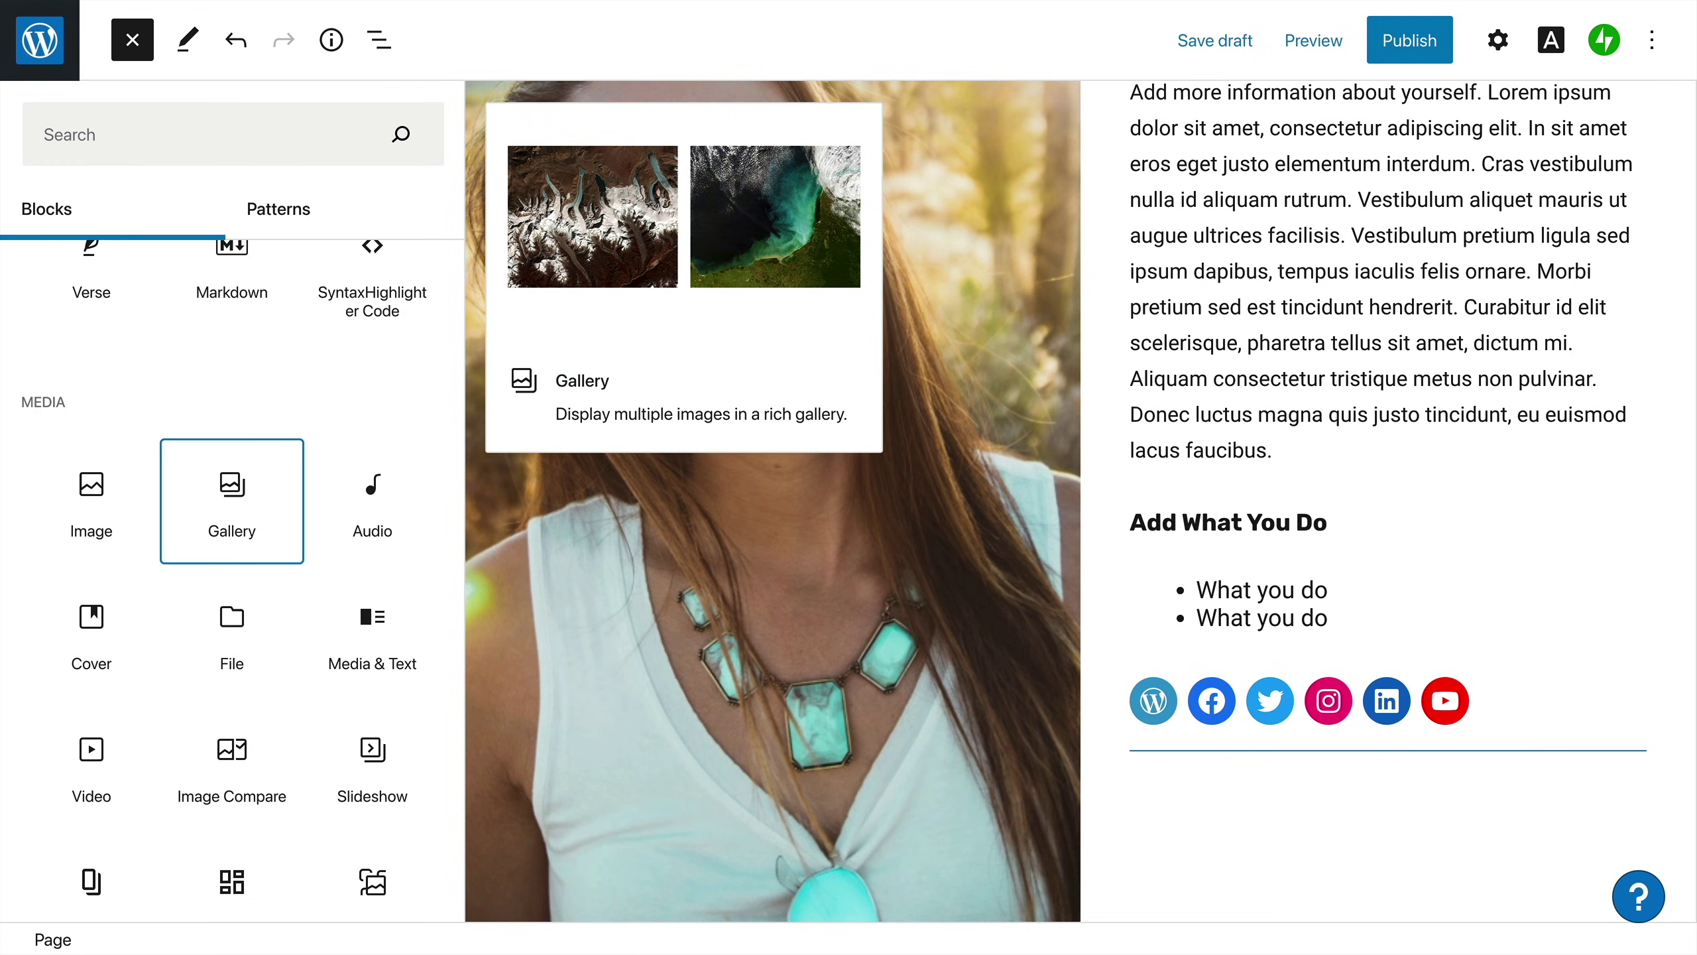
key("Right")
key("Right")
key("Down")
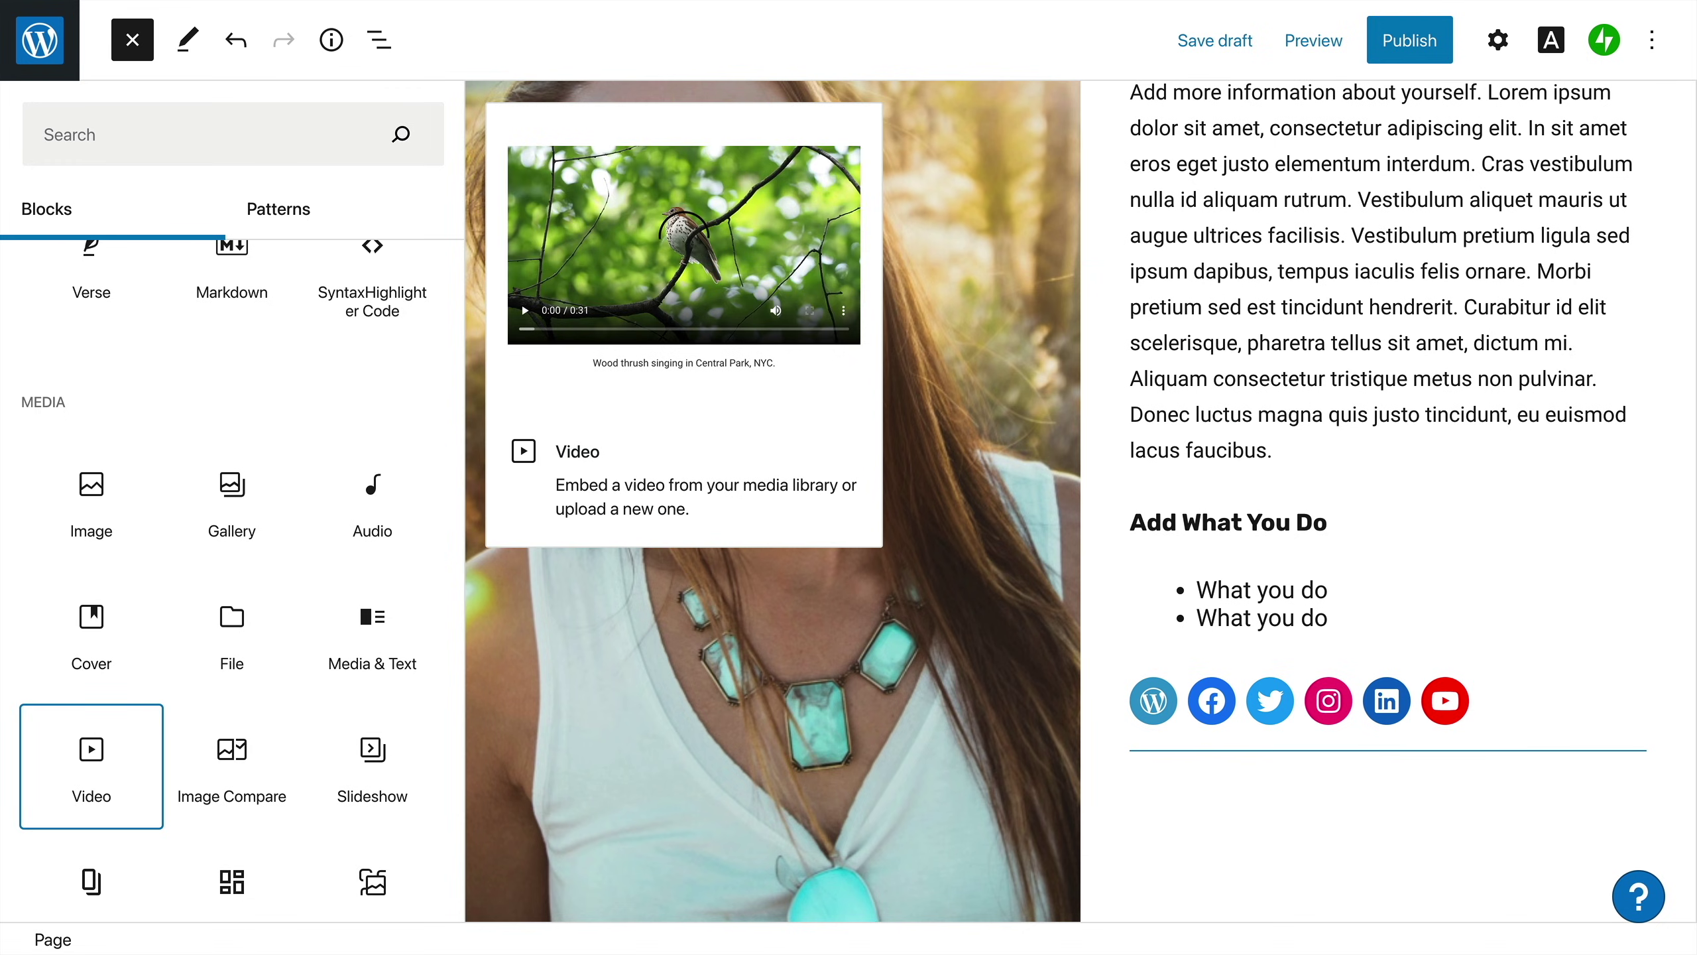
key("Down")
key("Down")
key("Down")
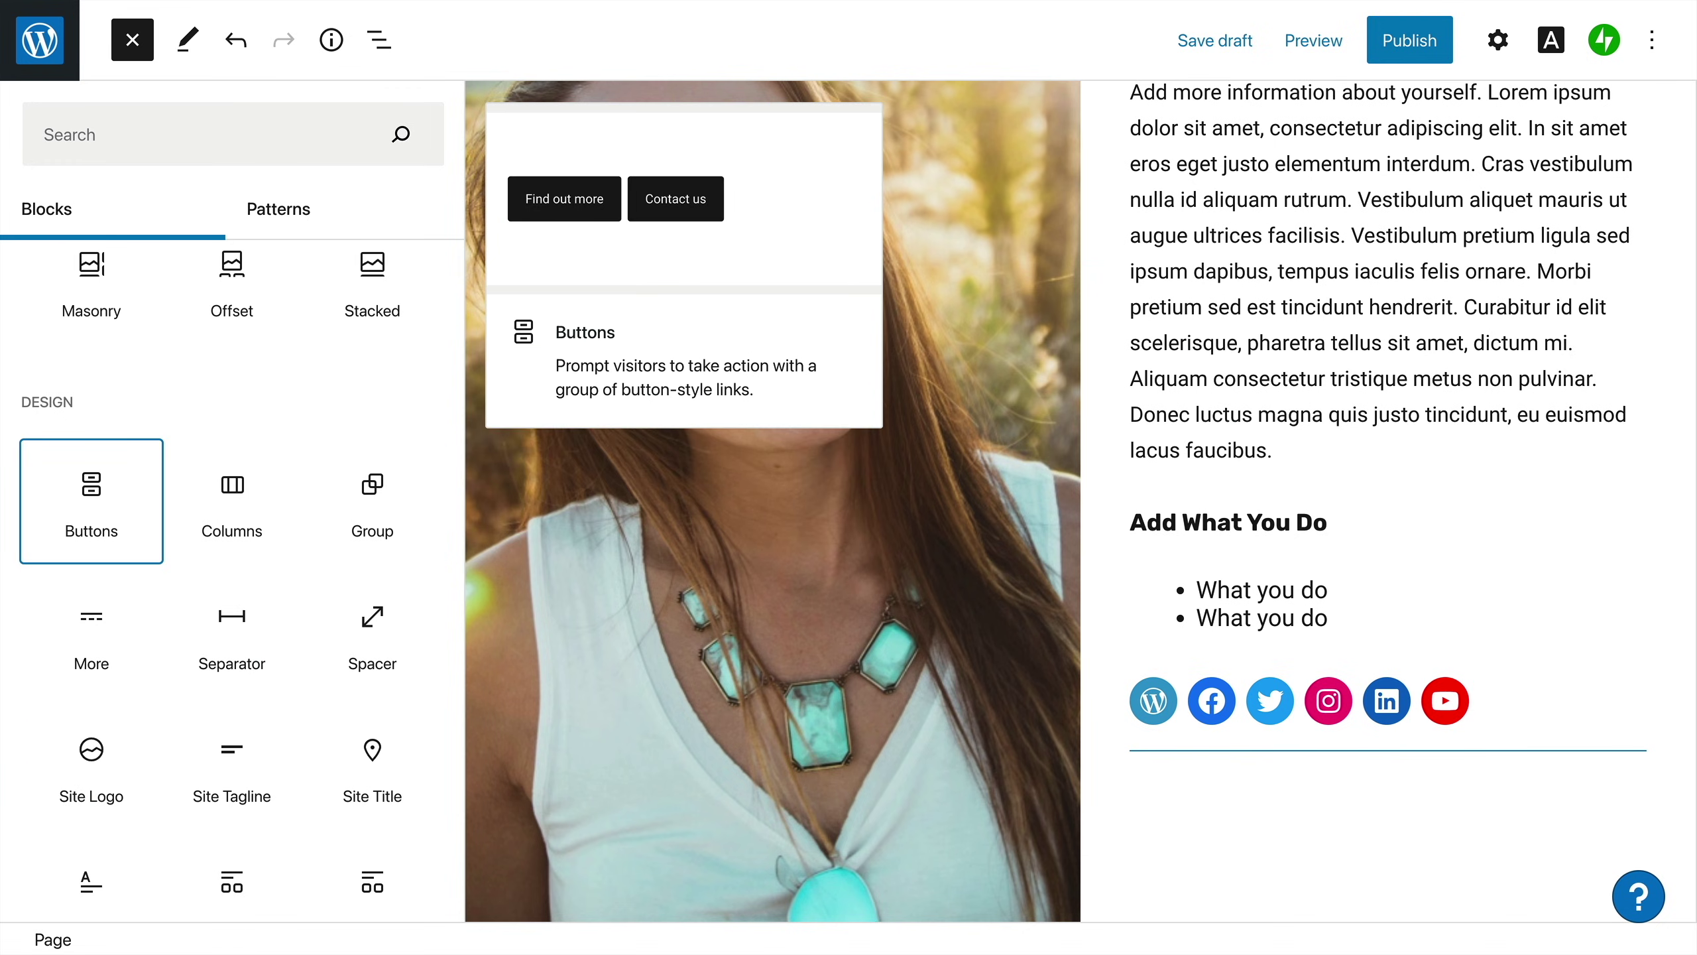
key("Right")
key("Down")
key("Down")
key("Down")
key("Down")
key("Down")
key("Left")
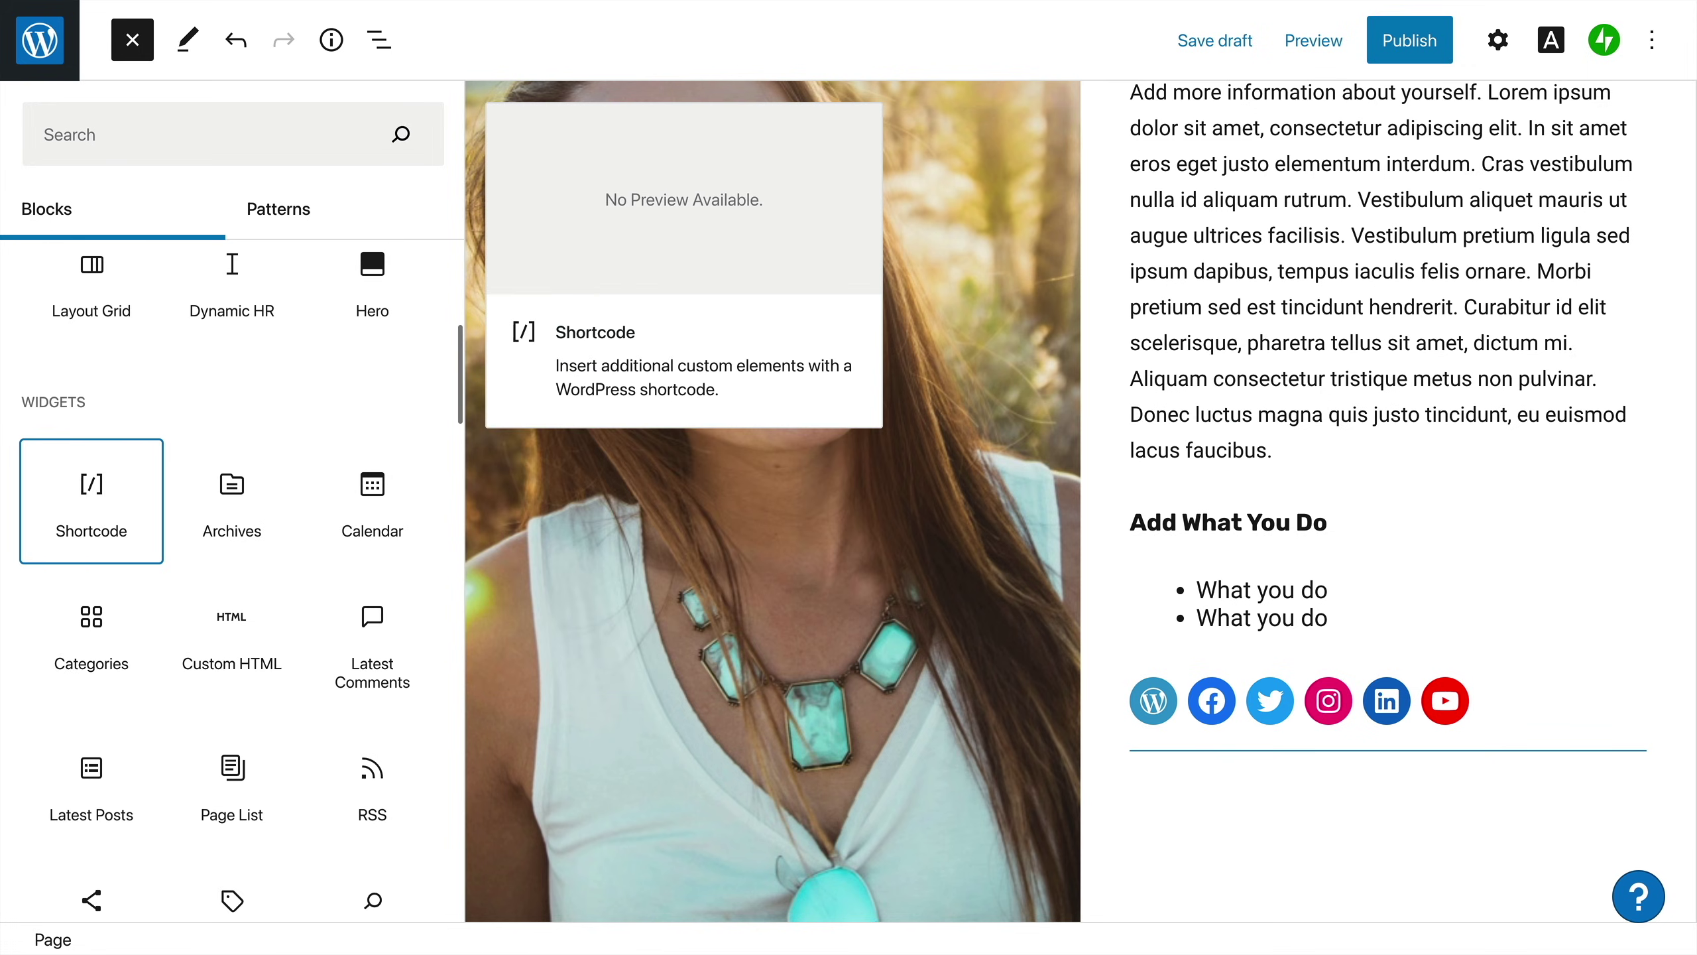
key("Down")
key("Right")
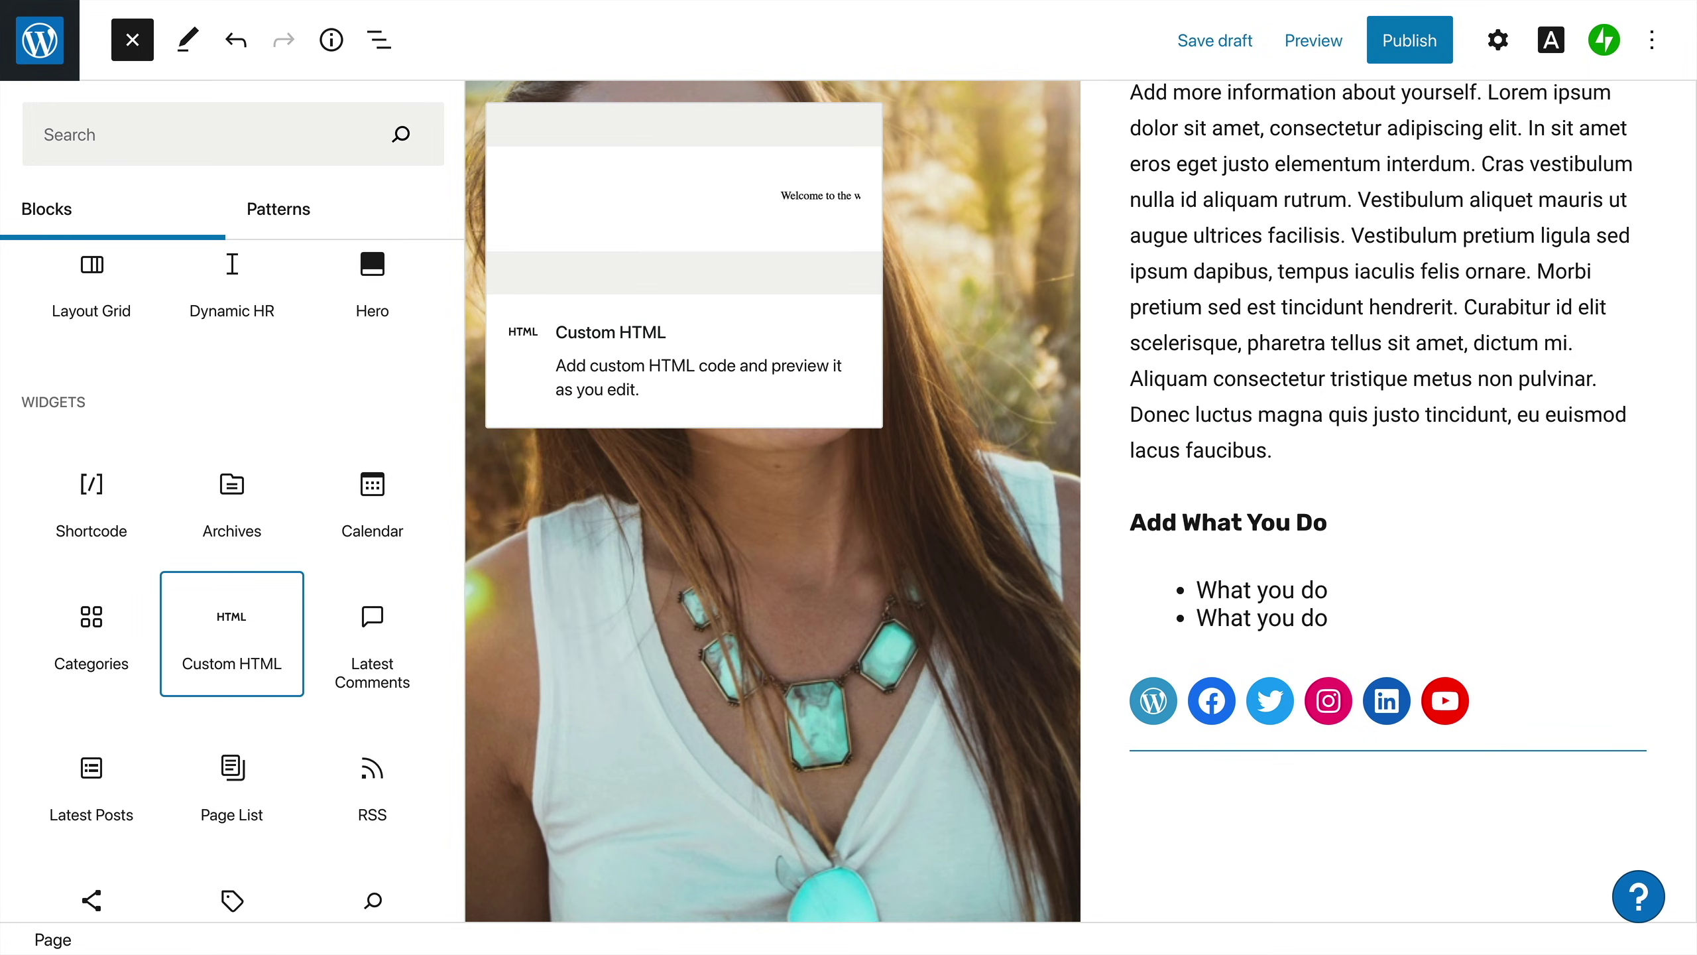
key("Down")
key("Left")
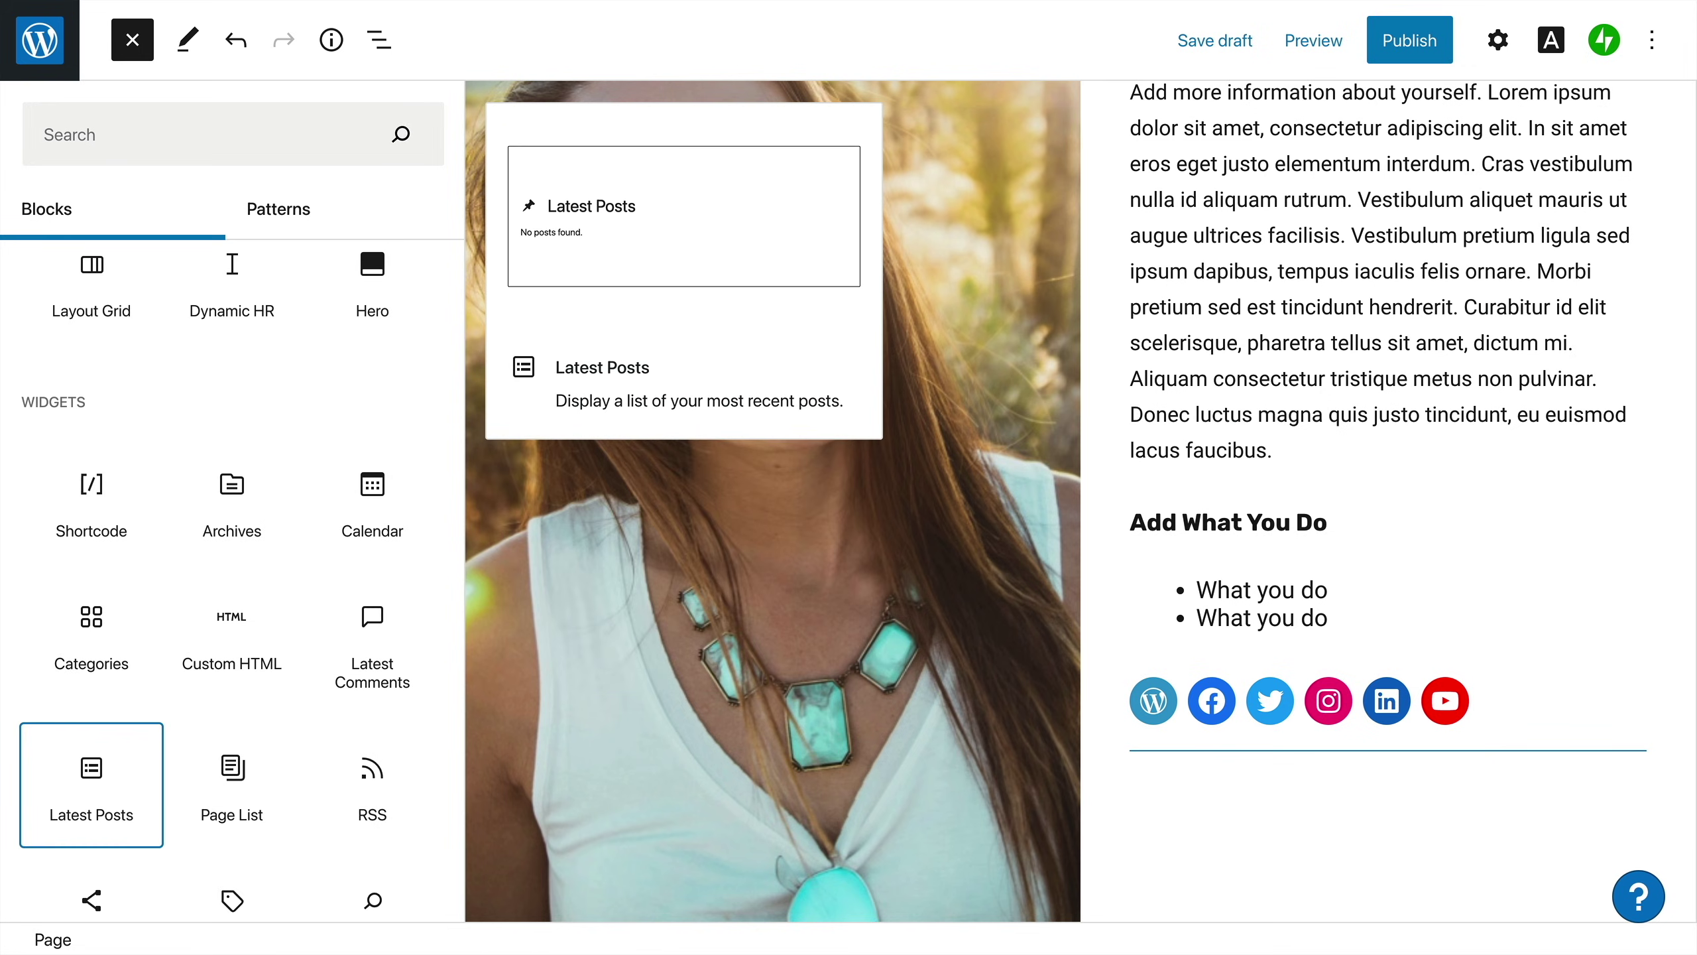
key("Down")
key("Down")
key("Down")
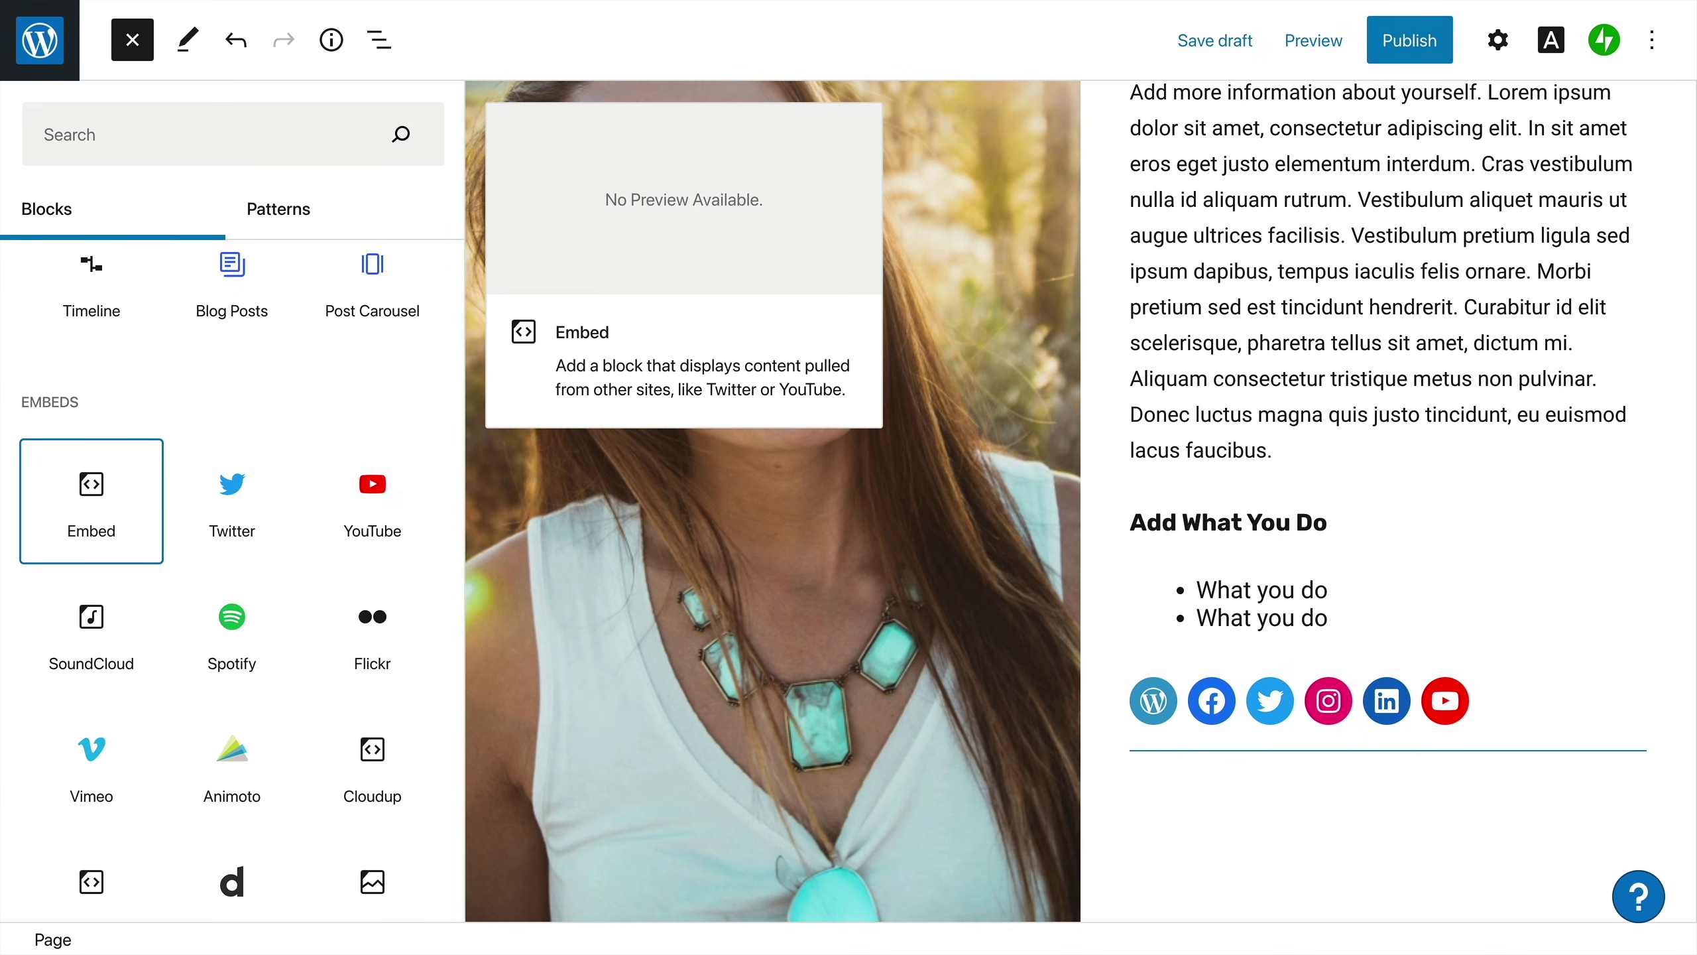
key("Right")
key("Right")
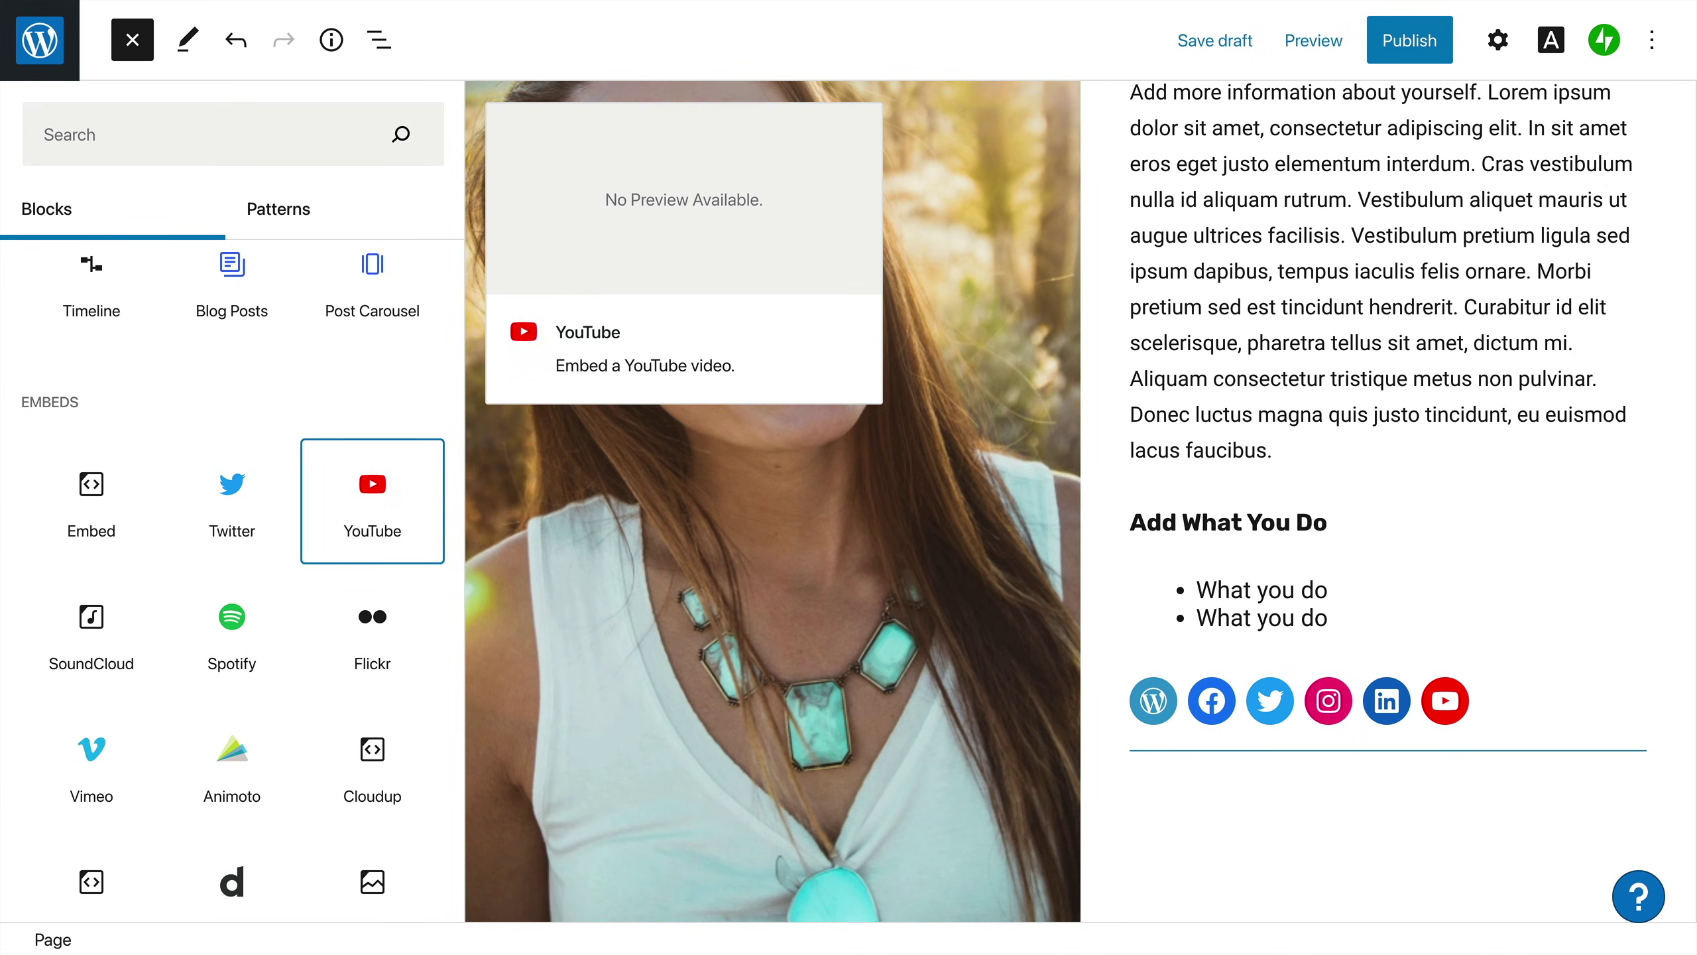
scroll(232, 501, "down", 10)
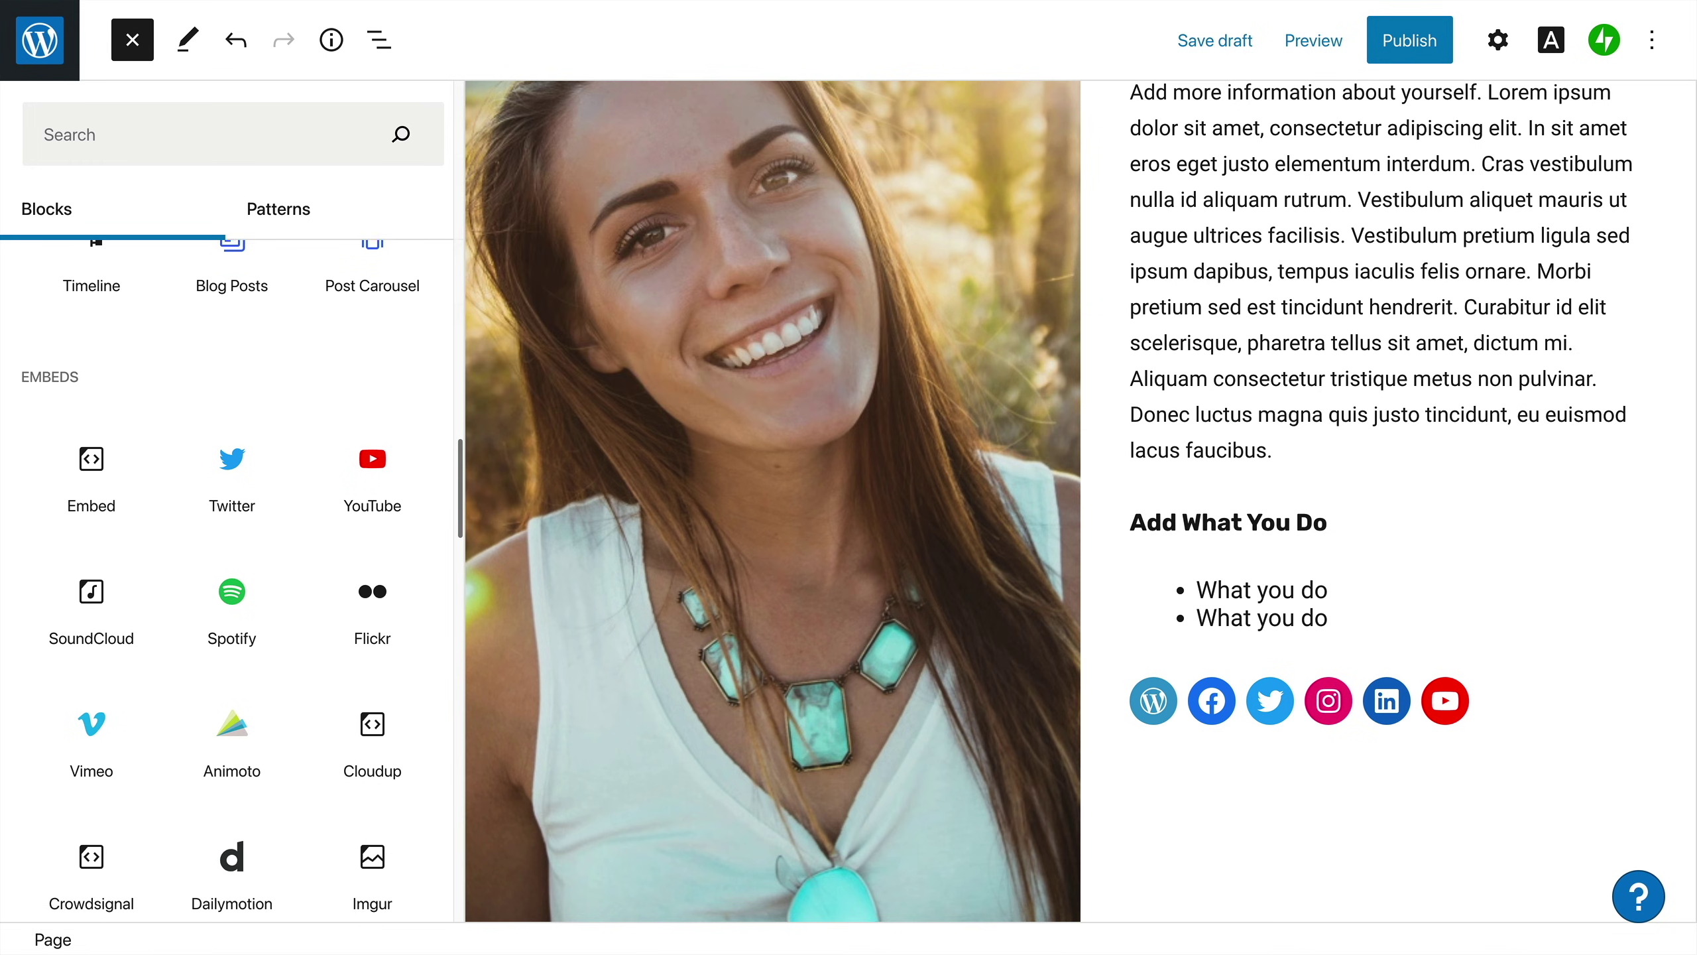
scroll(233, 581, "down", 7)
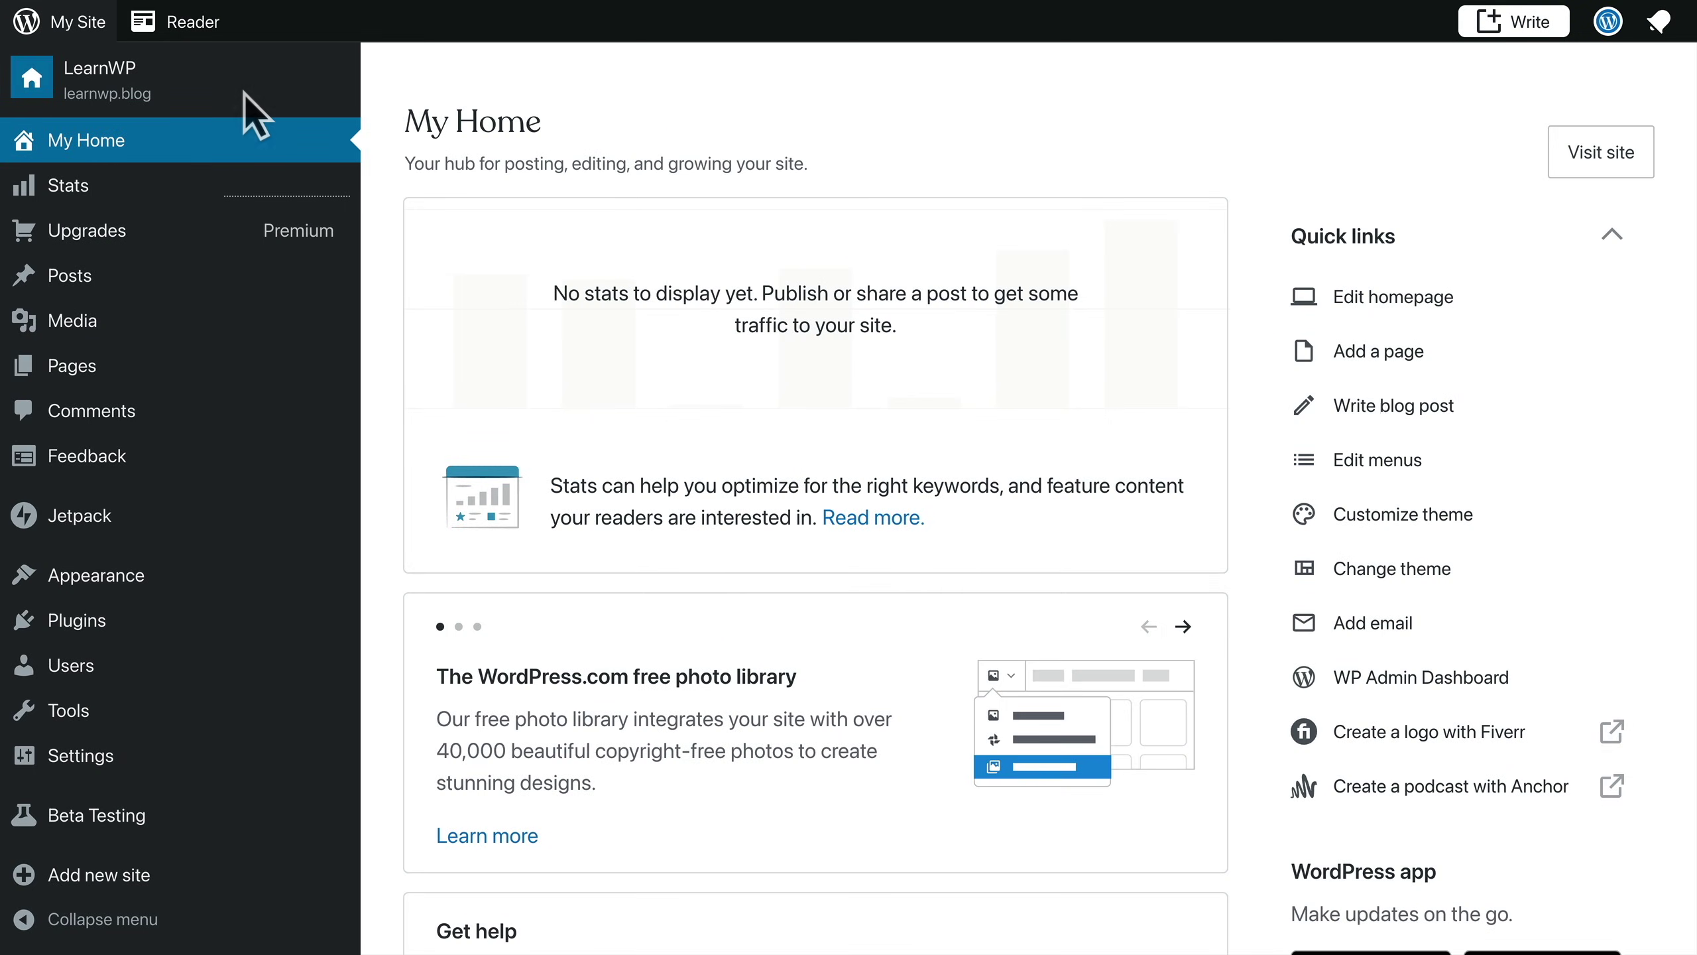
Go to Appearance > Menus to open the Customizer's Menus panel
mouse_move(220, 574)
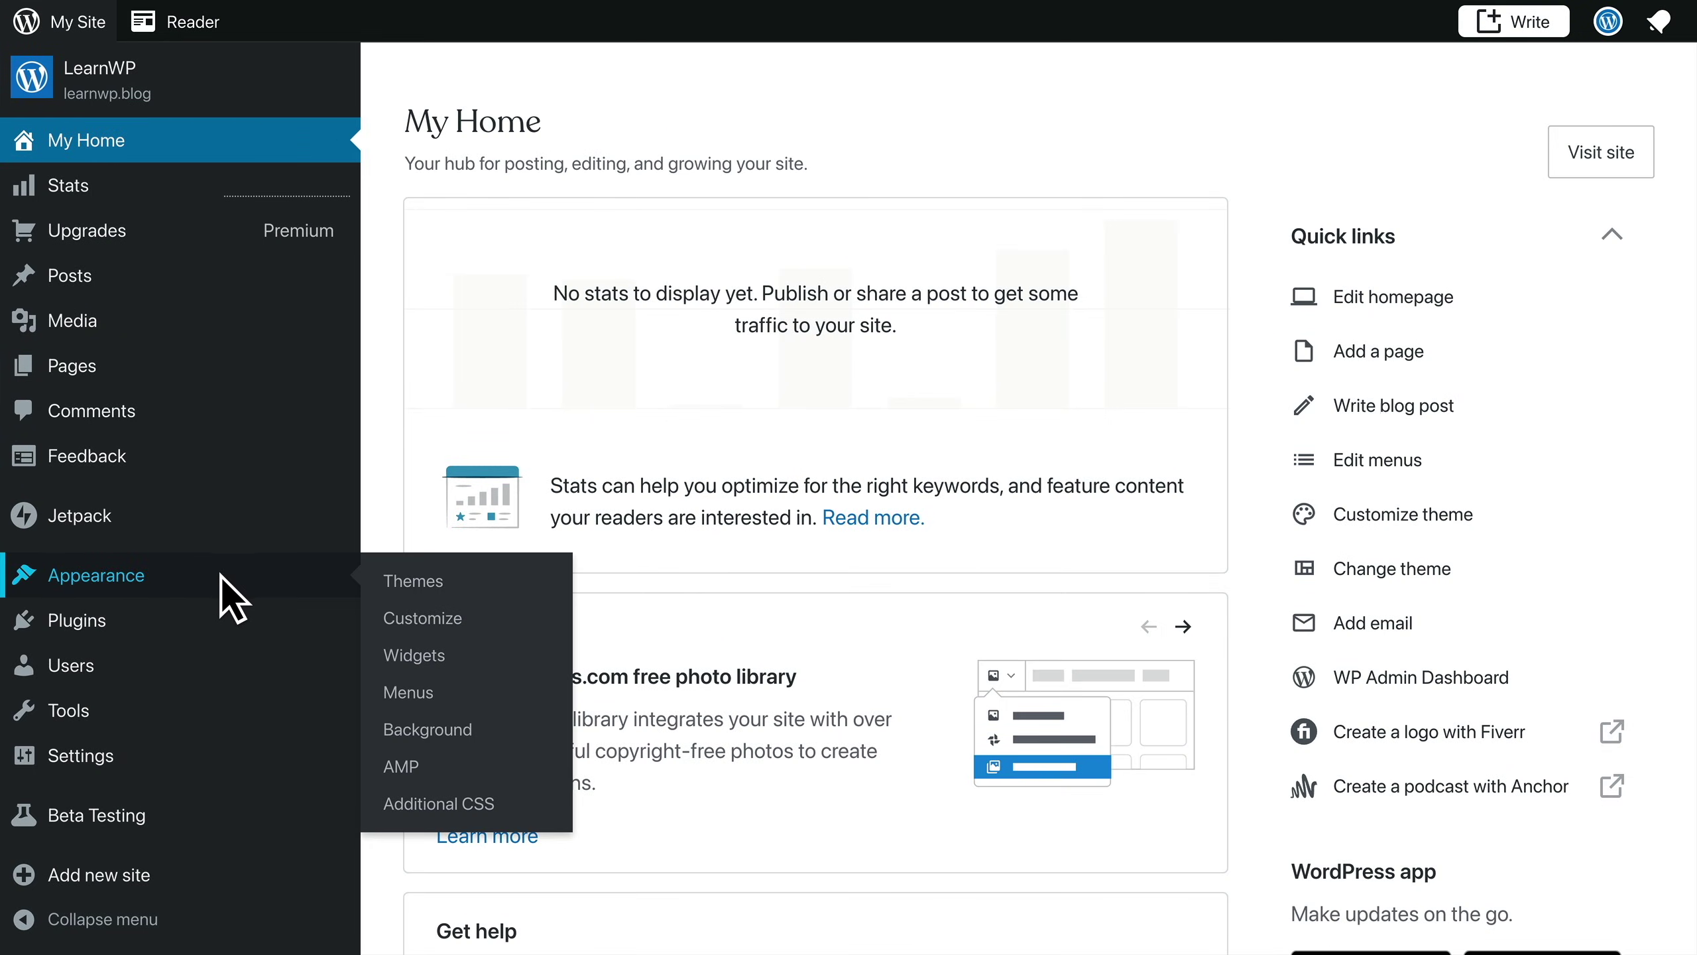
left_click(466, 699)
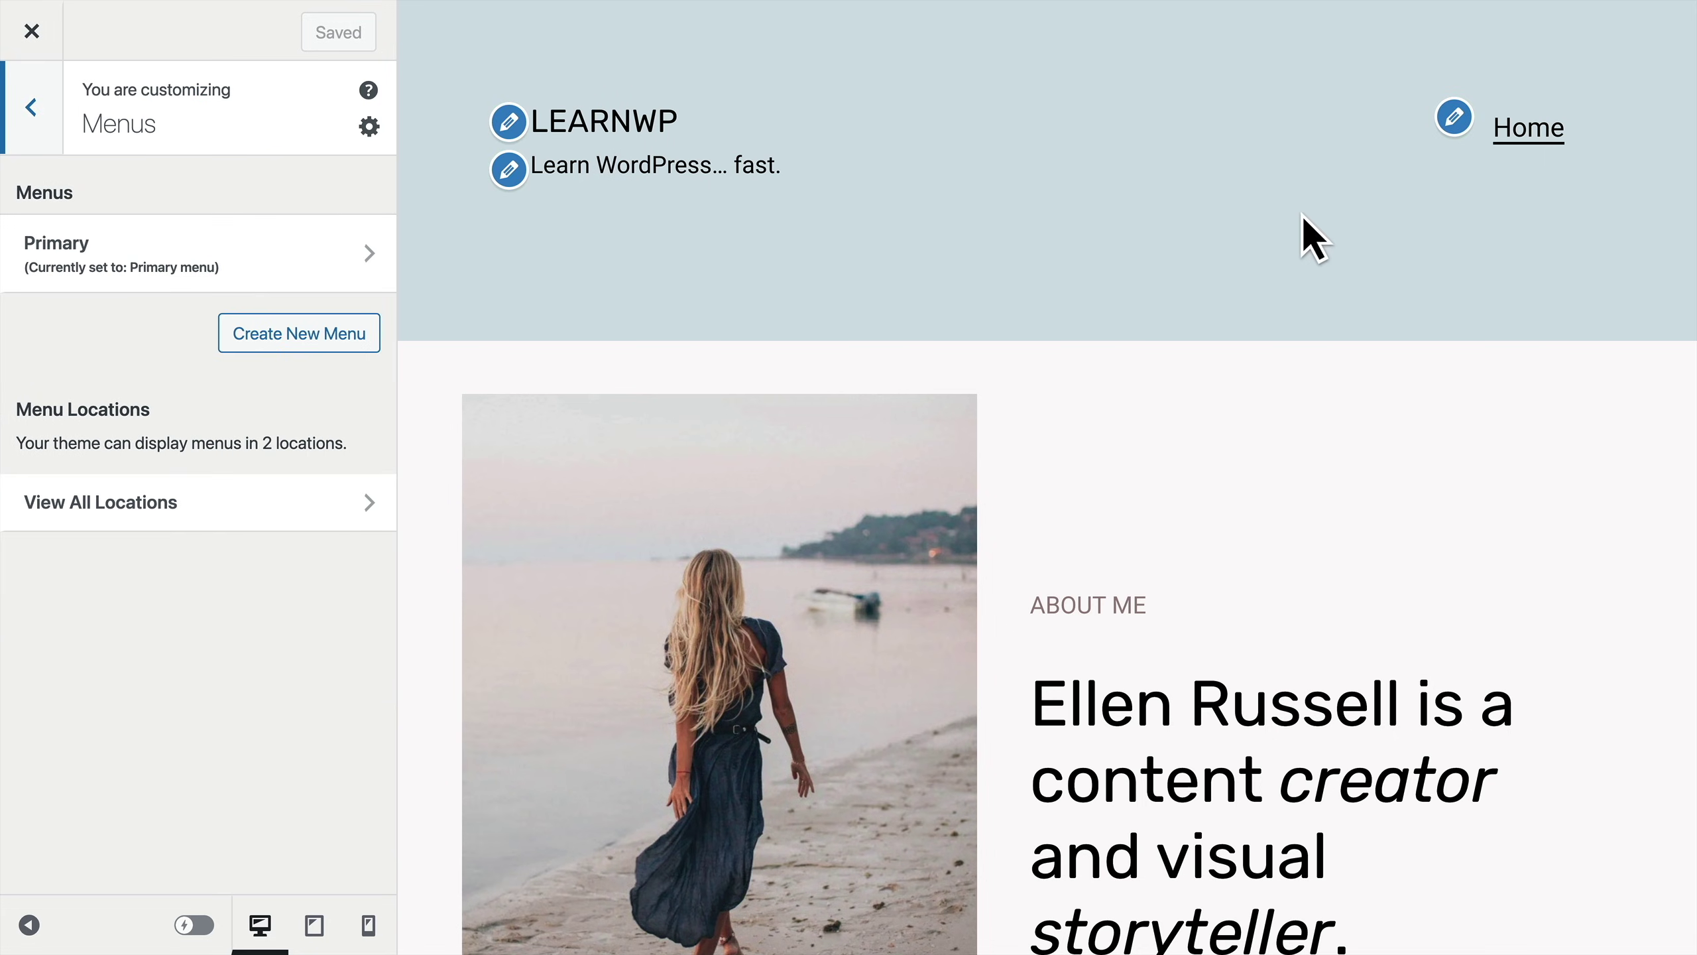
Add the About and Contact pages after Home in the Primary menu and save
left_click(292, 258)
left_click(340, 383)
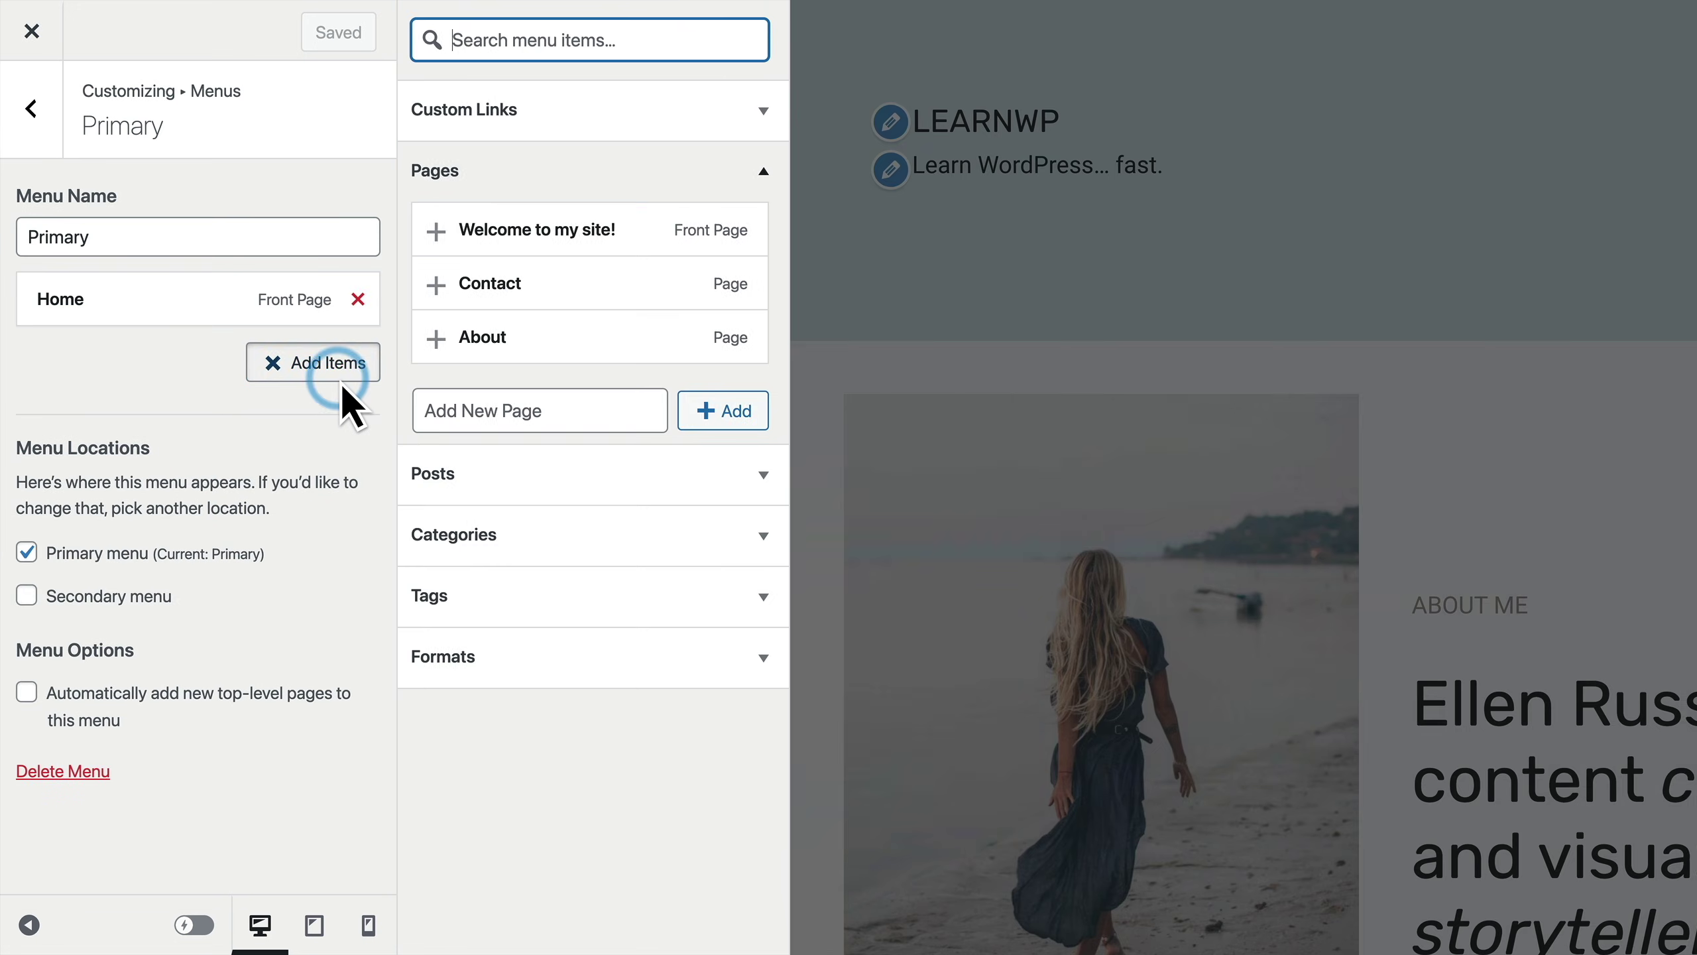
left_click(554, 344)
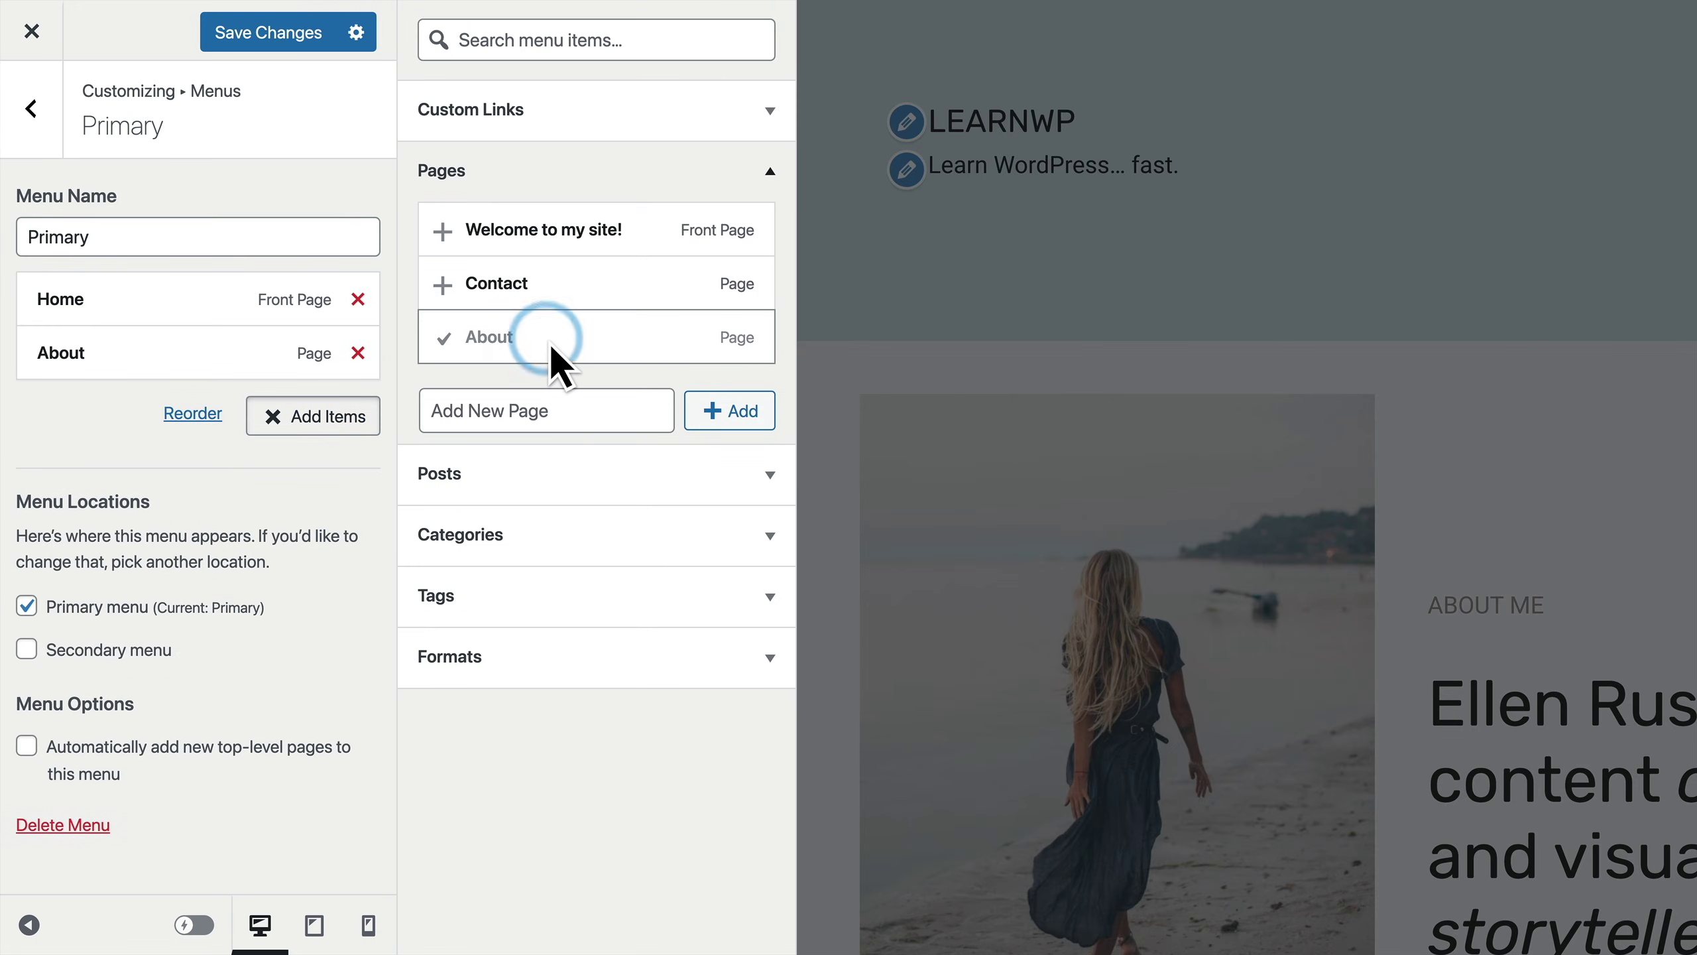
left_click(559, 296)
left_click(313, 476)
key("ctrl+s")
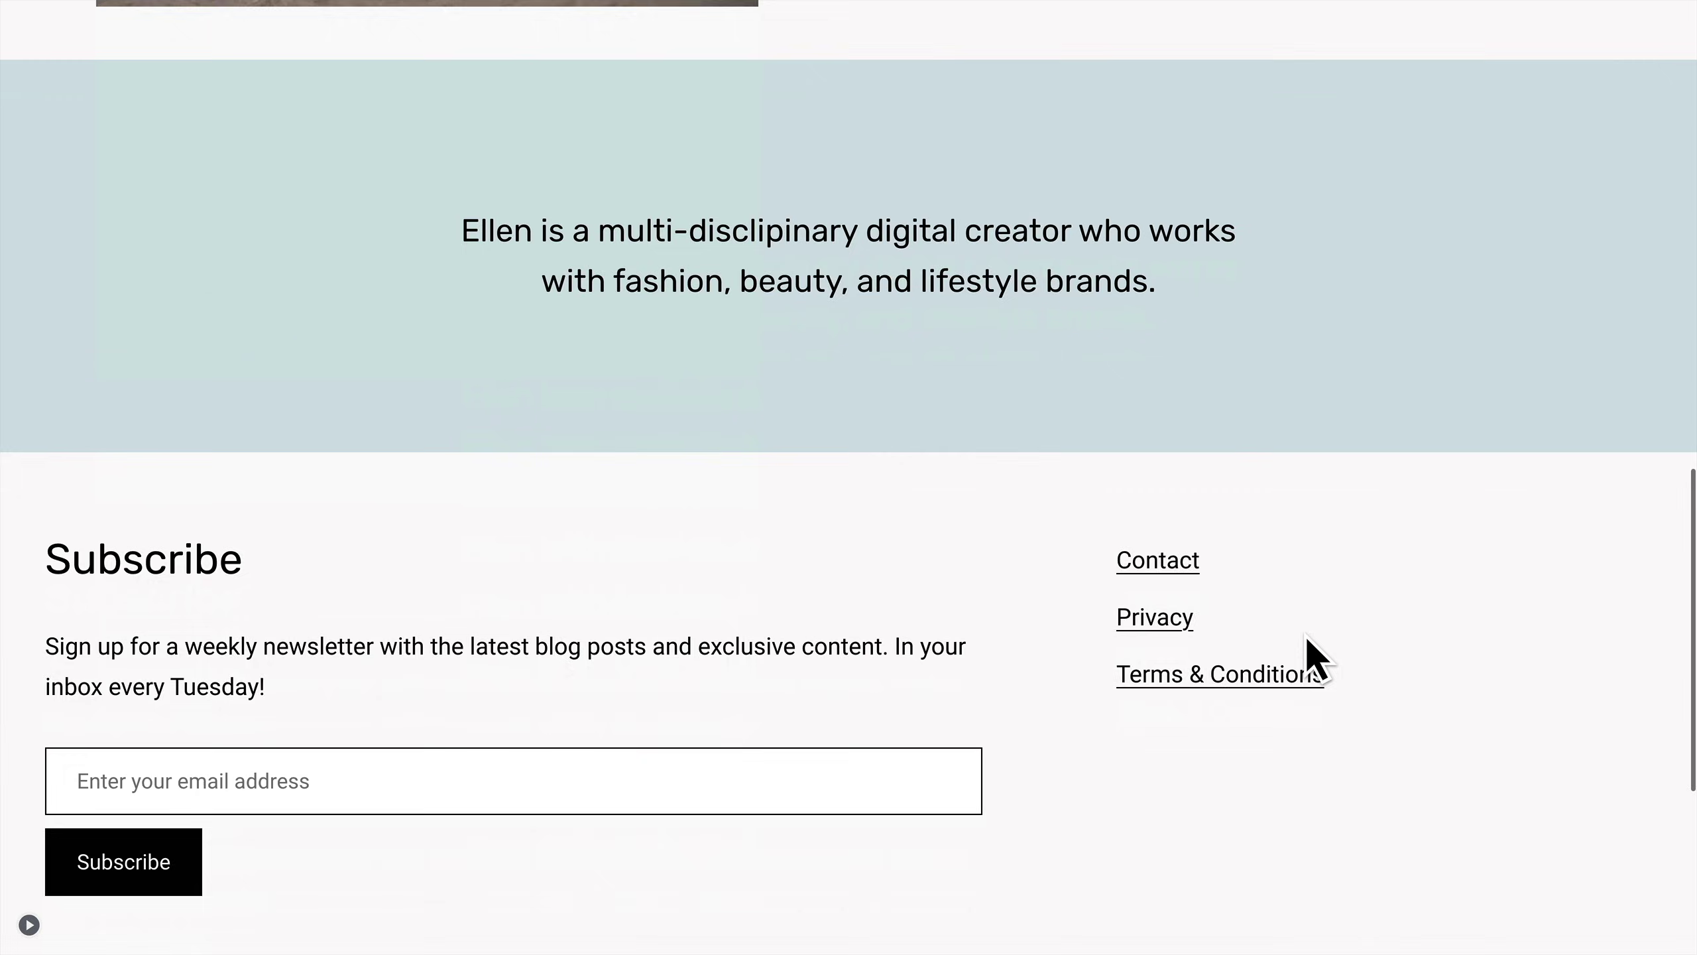
Check the WordPress link in Social Links, then open the Social Icons block's service list
scroll(1305, 634, "down", 5)
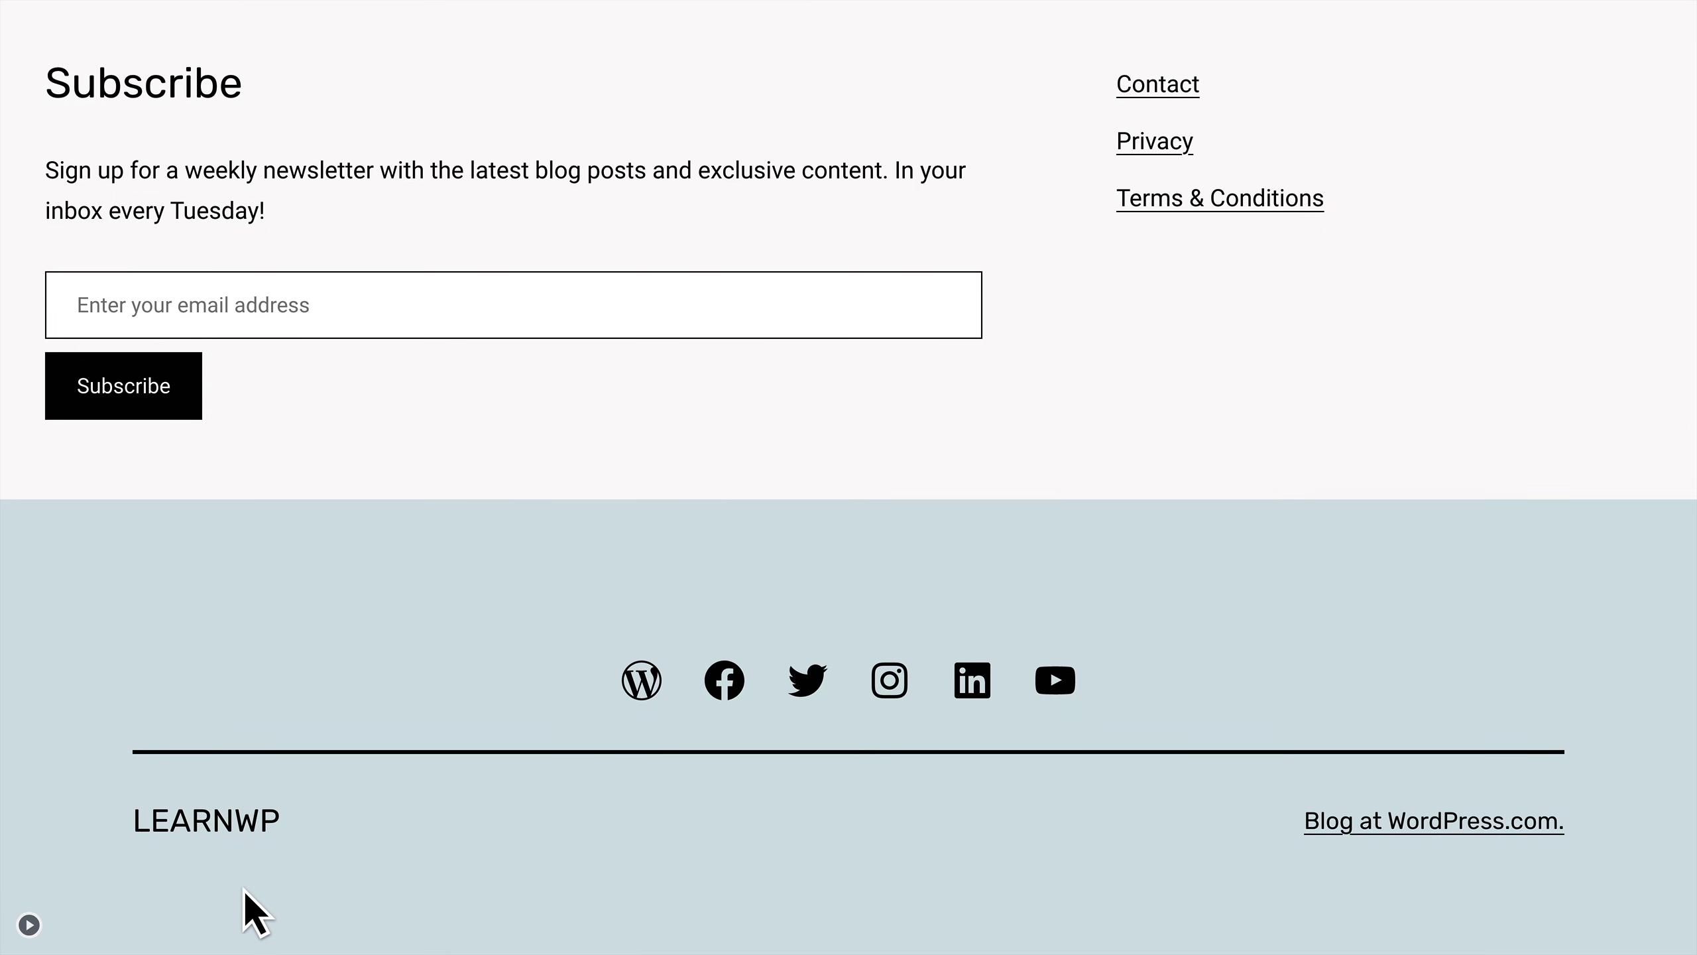
left_click(39, 928)
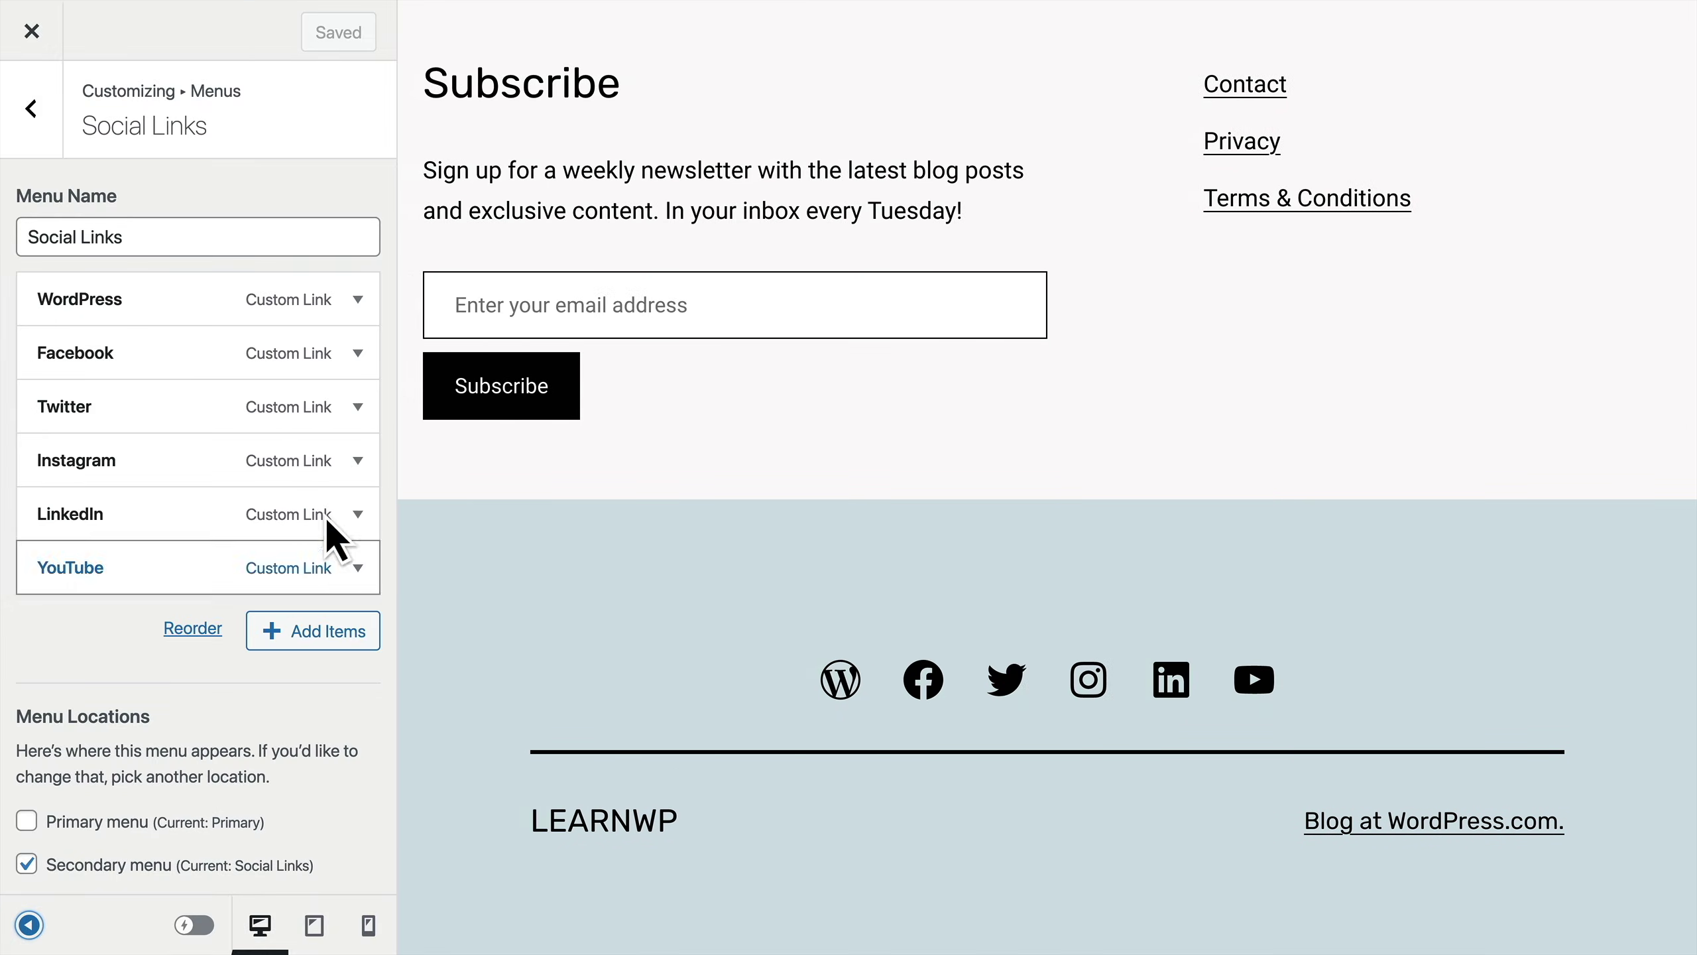
left_click(365, 302)
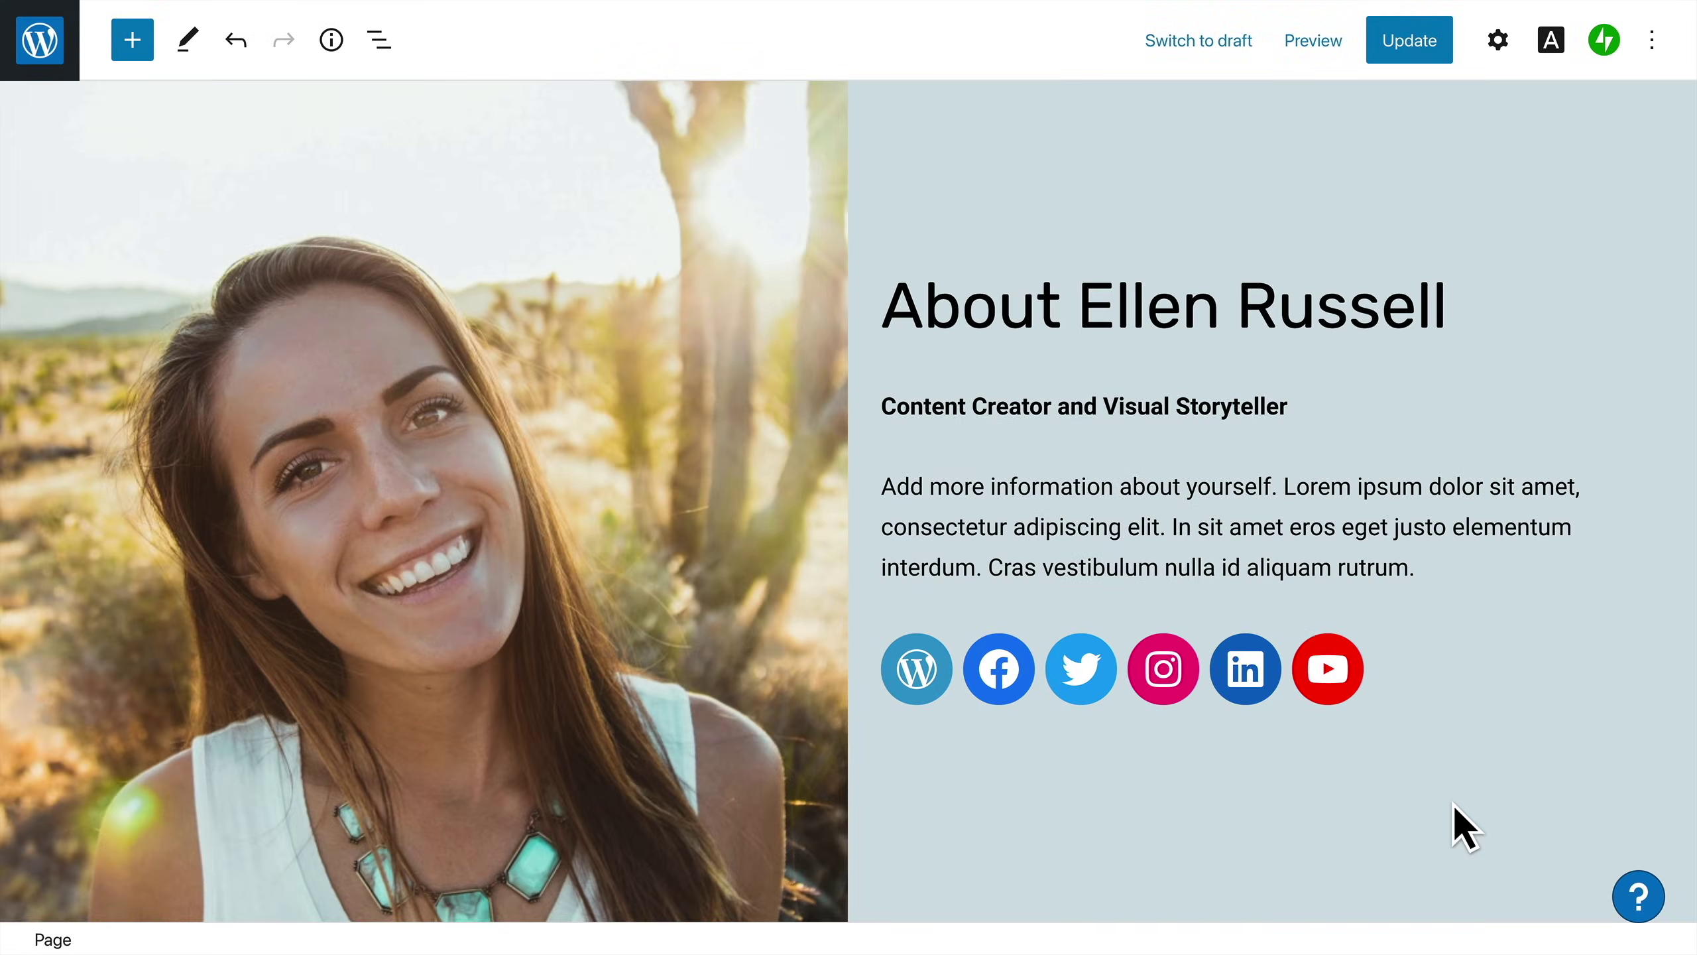
left_click(1438, 685)
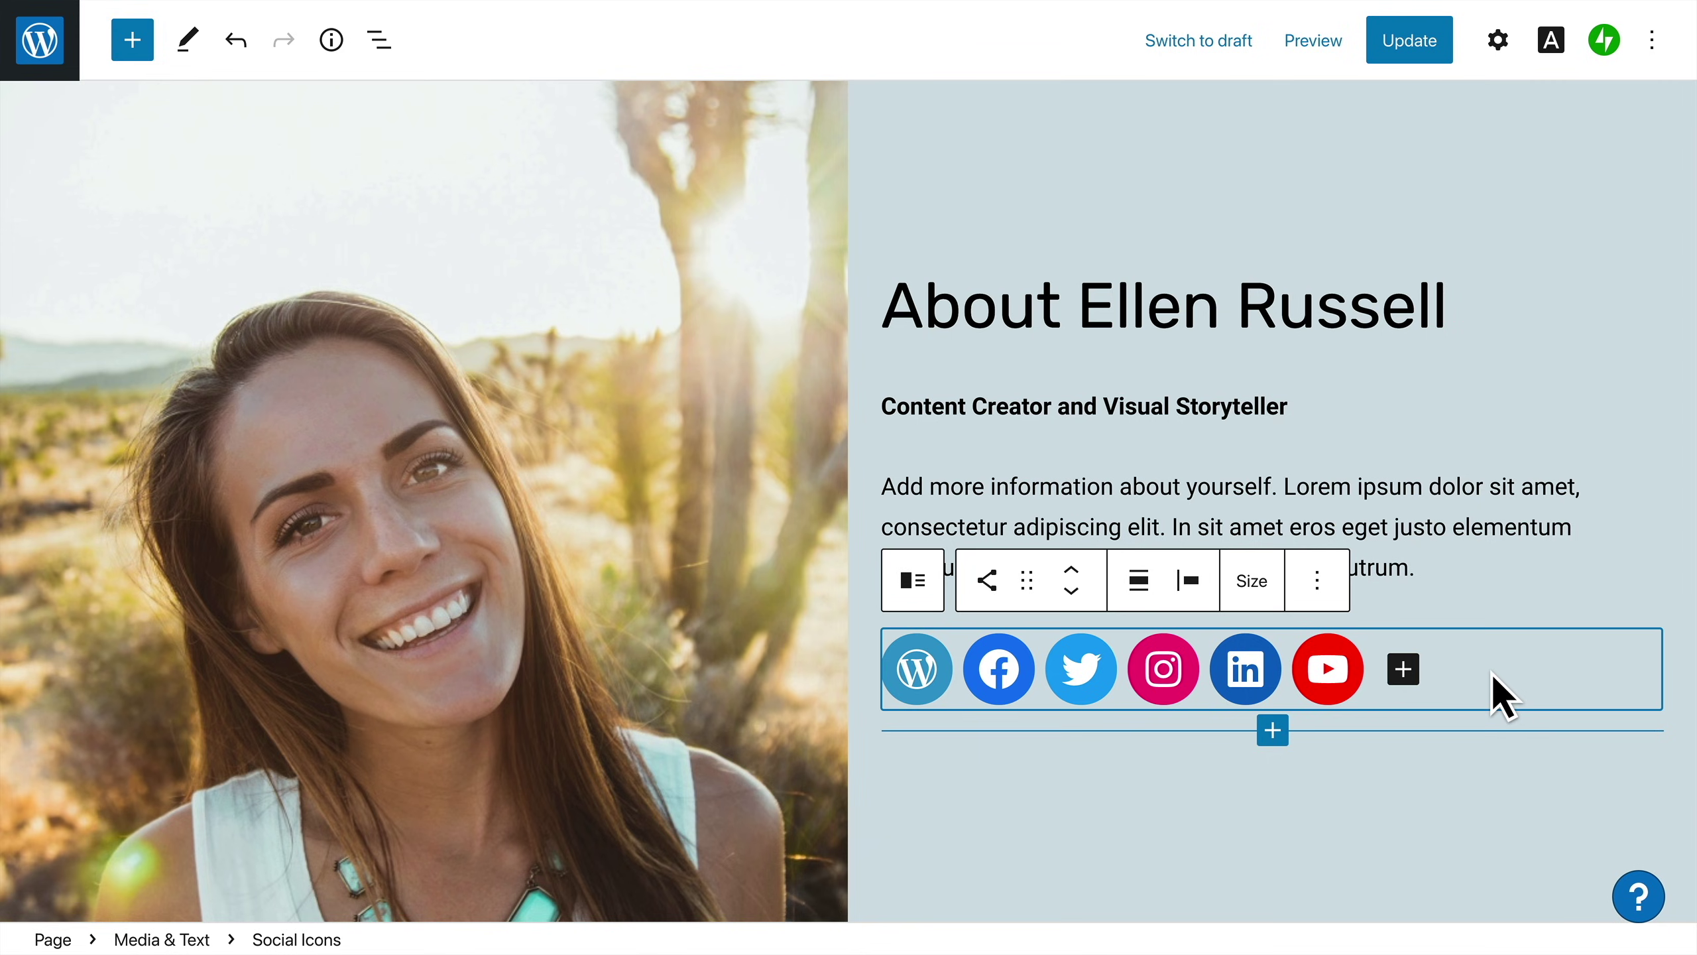
left_click(1411, 672)
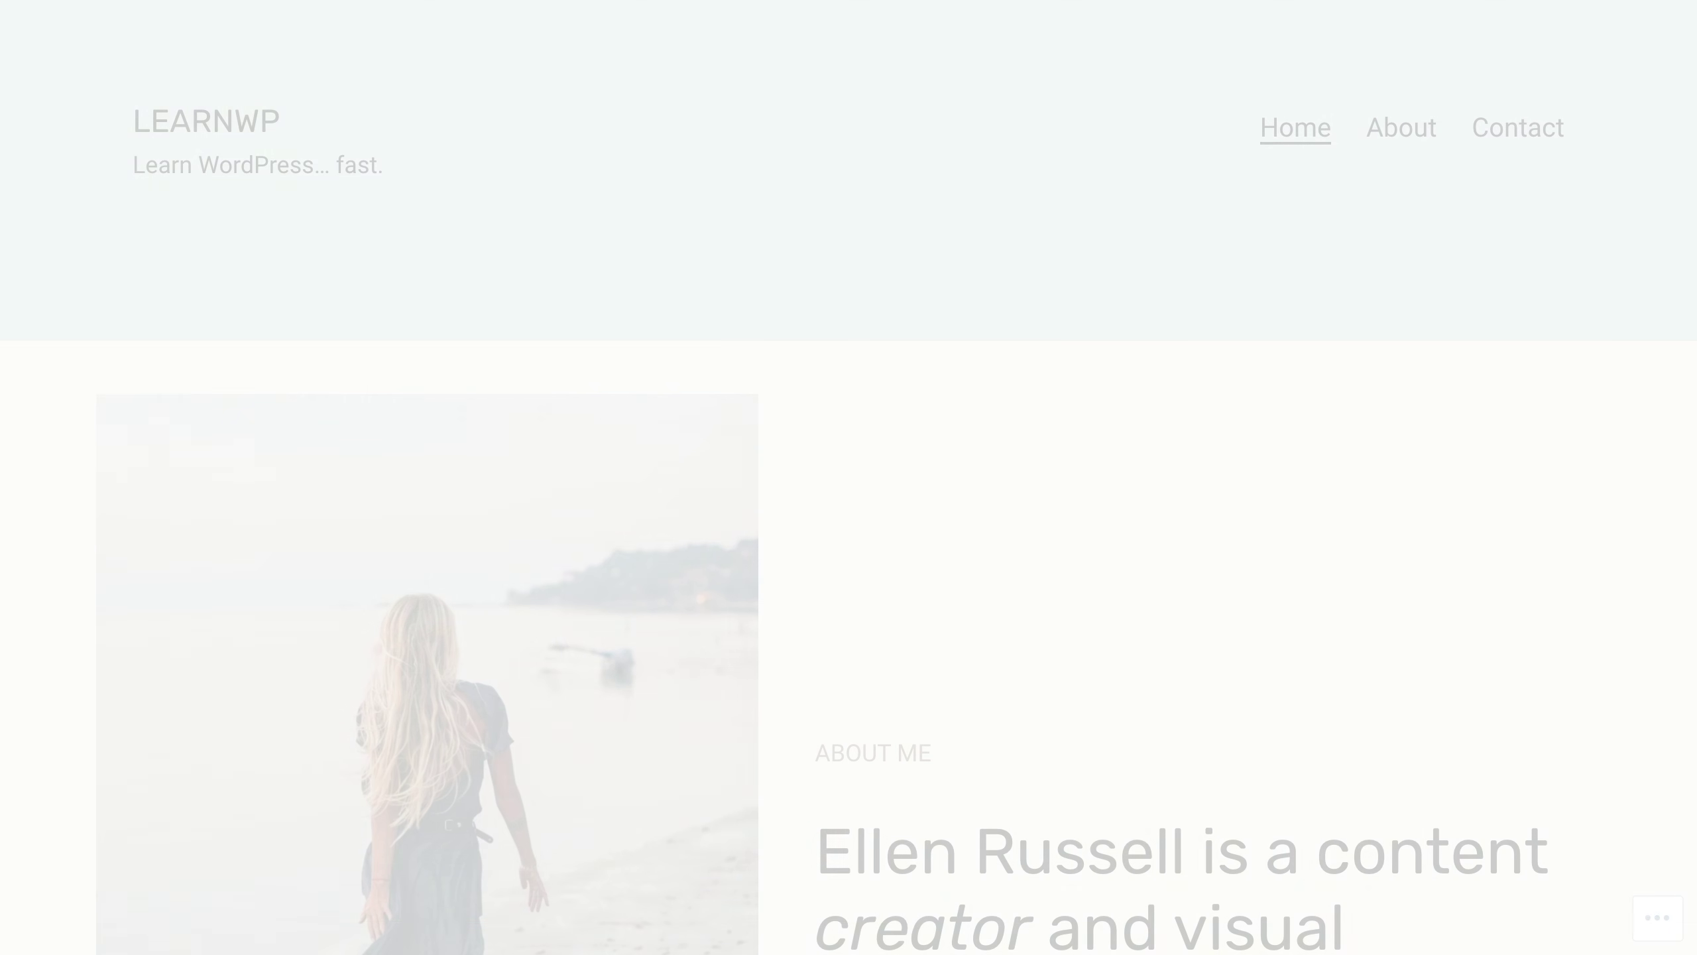
scroll(849, 508, "down", 8)
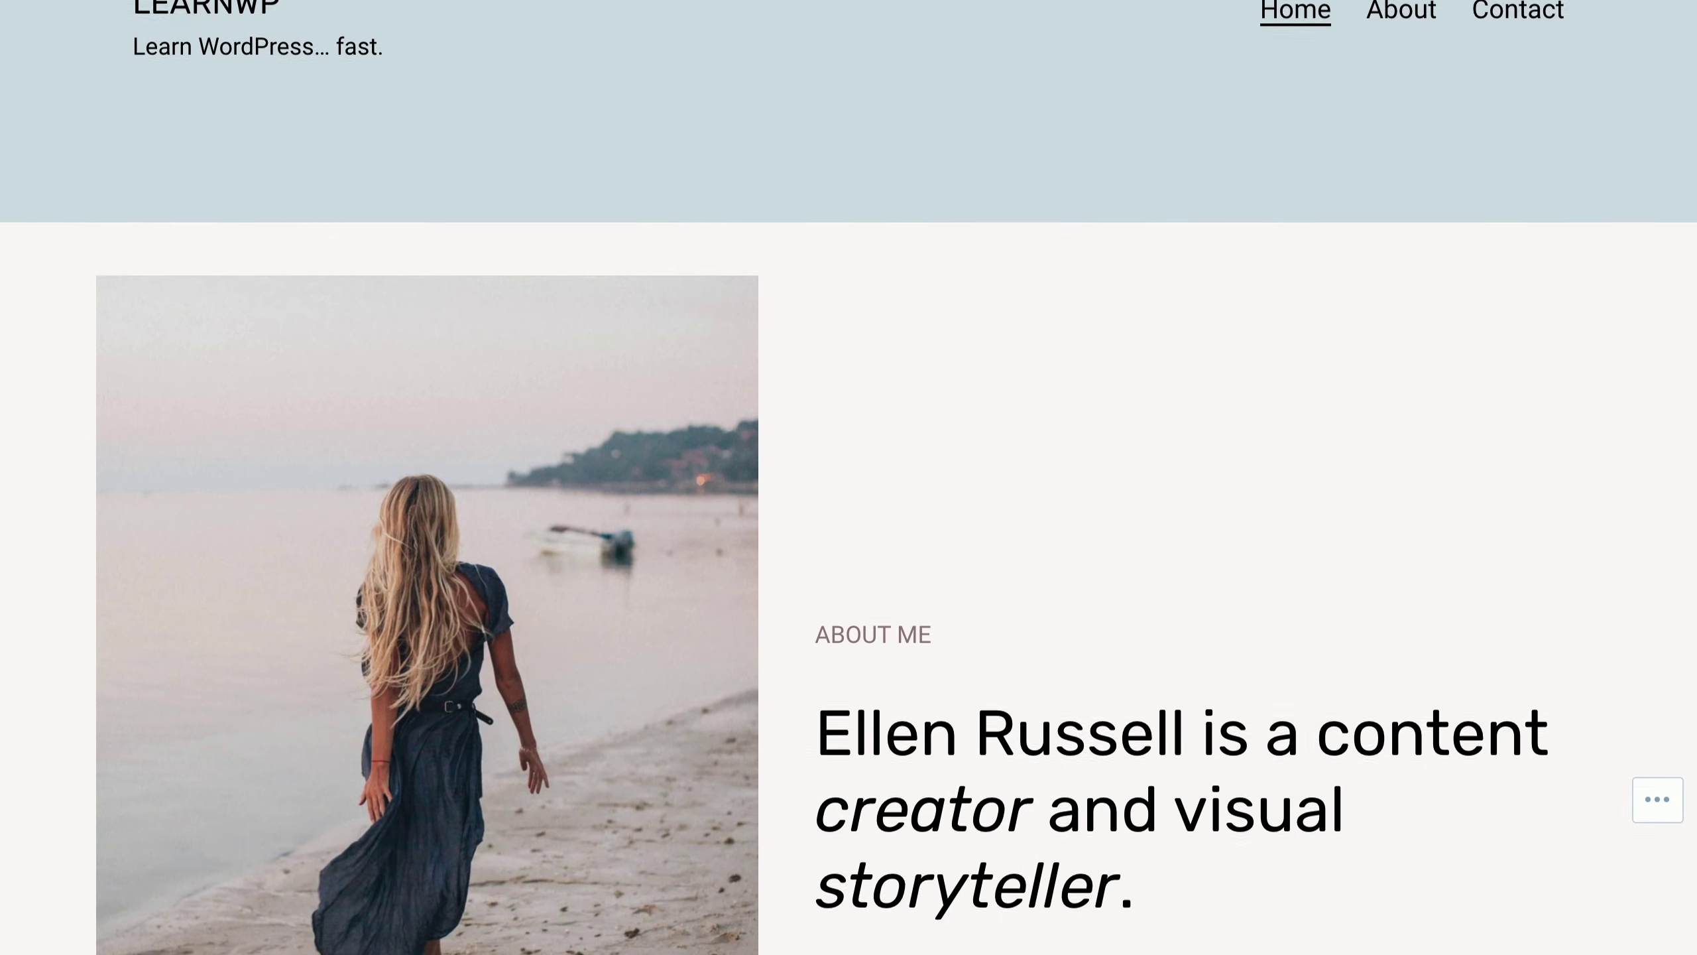
scroll(849, 478, "down", 10)
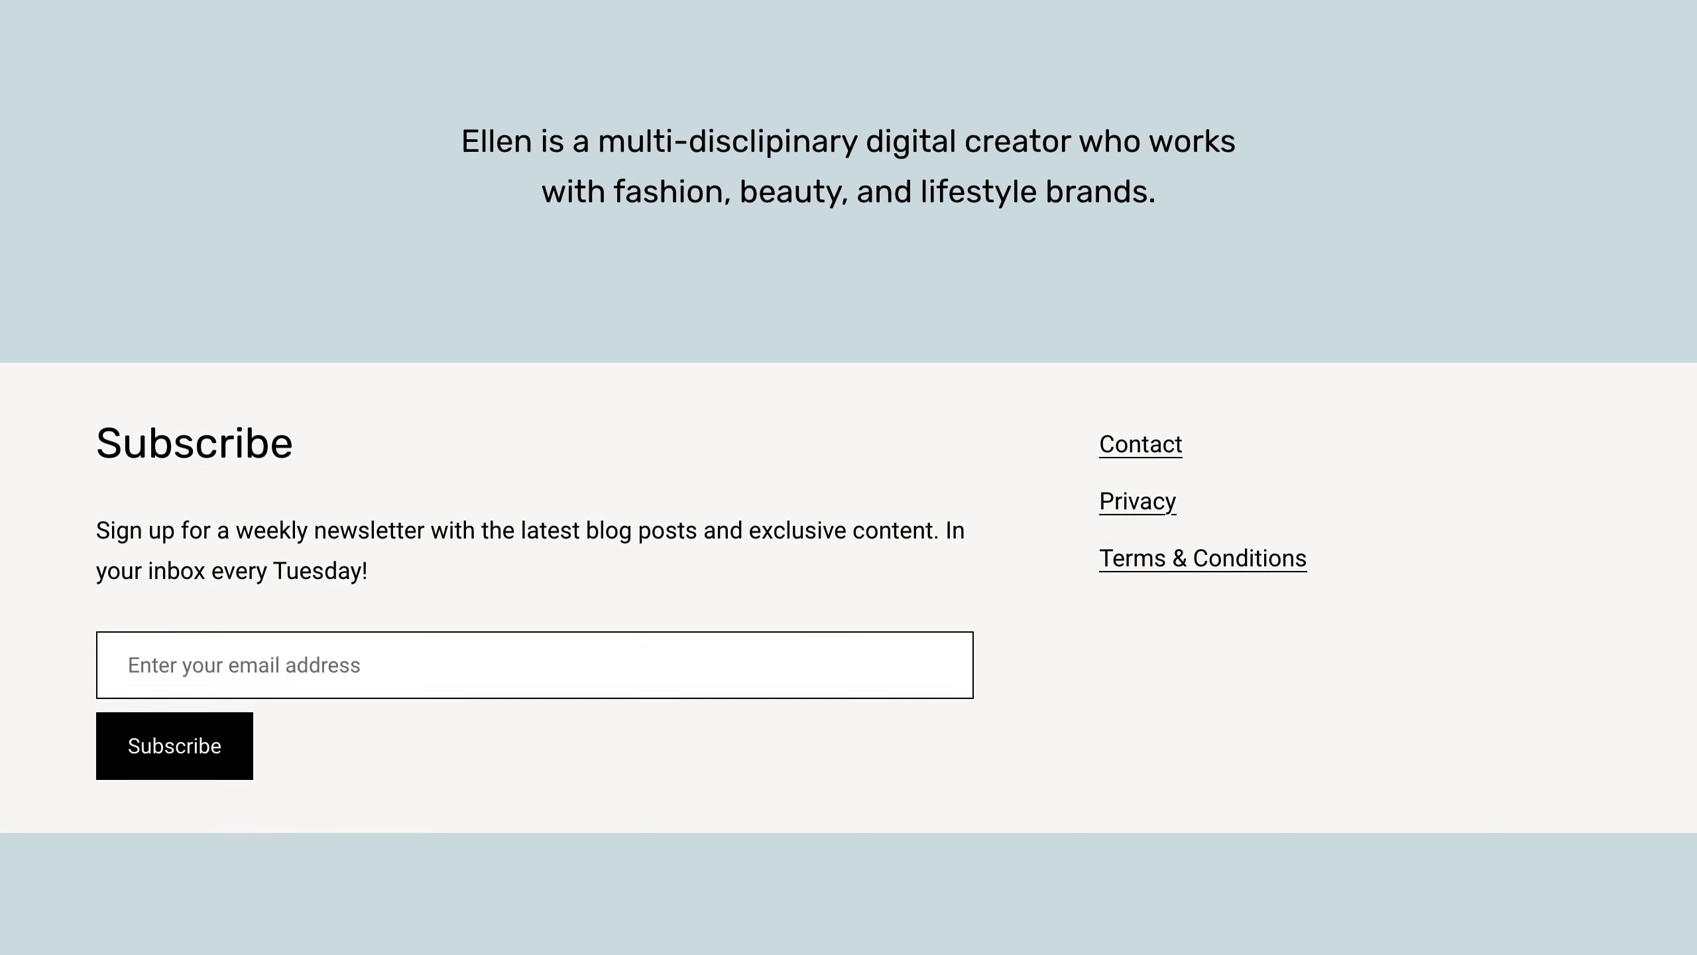